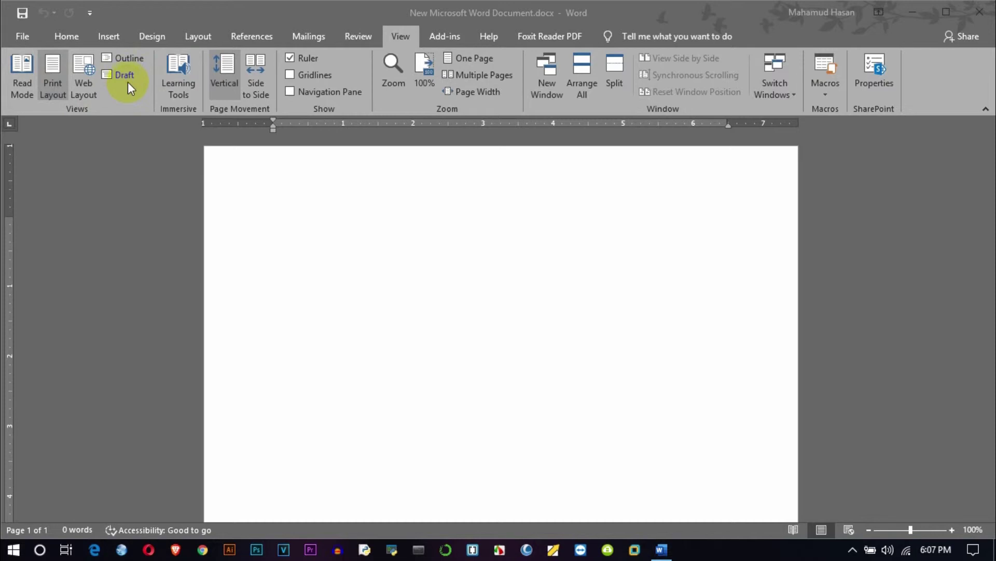
Step: Fill the blank document with generated sample text using =rand(2,10)
{"action": "left_click", "coordinate": [290, 205]}
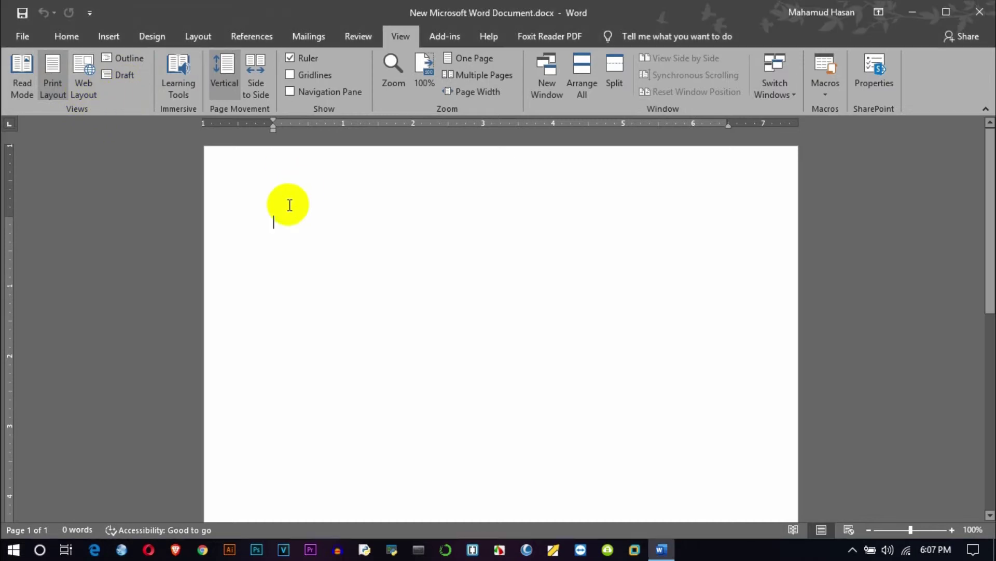
{"action": "type", "text": "=rand(2,10"}
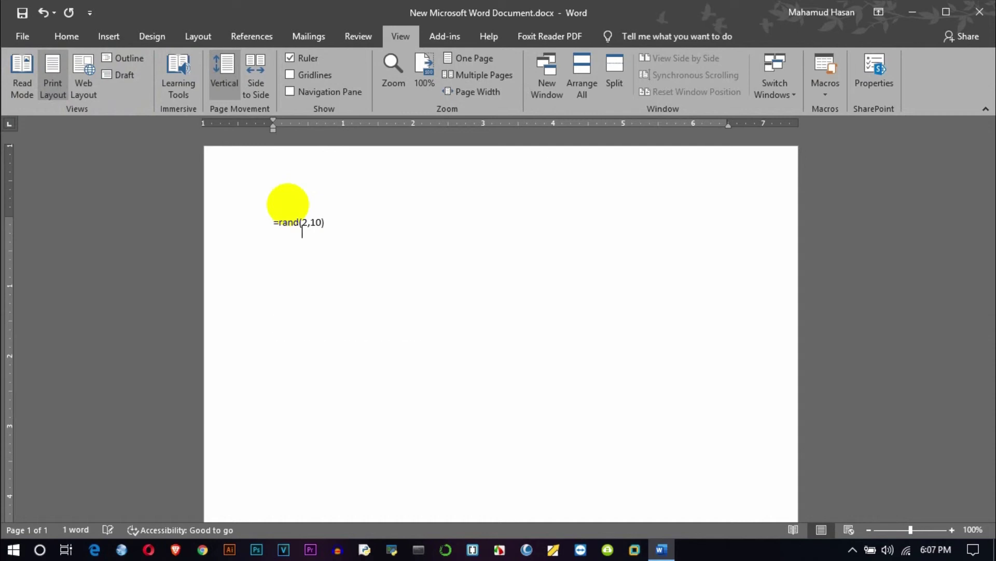
{"action": "key", "text": "Return"}
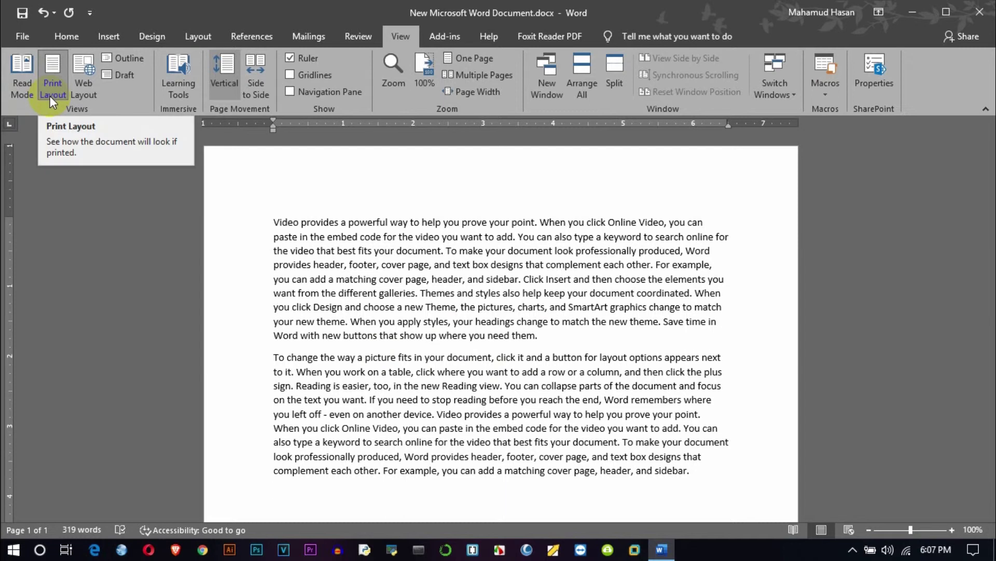
Step: View the document in Read Mode twice, returning to Print Layout each time
{"action": "left_click", "coordinate": [792, 530]}
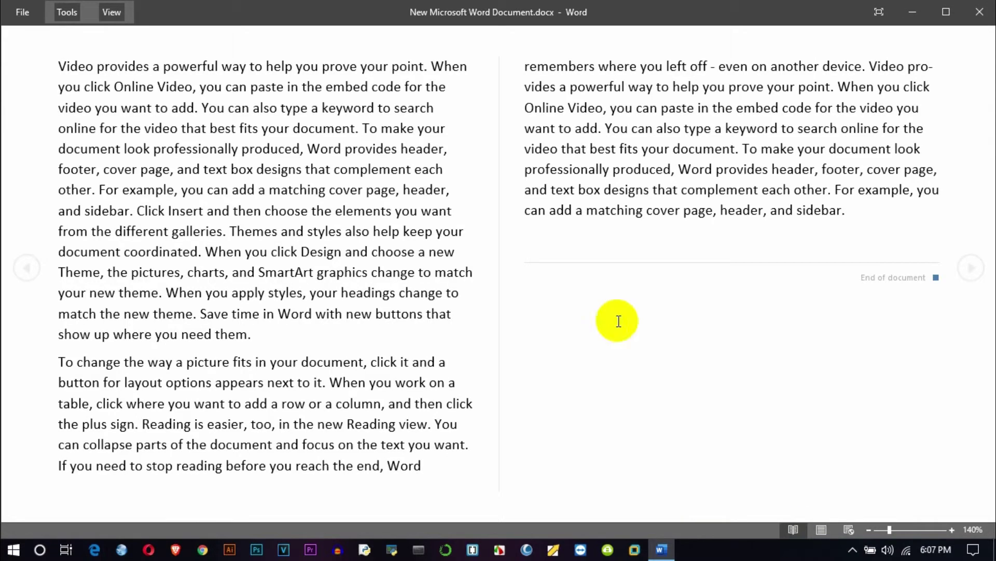
{"action": "left_click", "coordinate": [827, 529]}
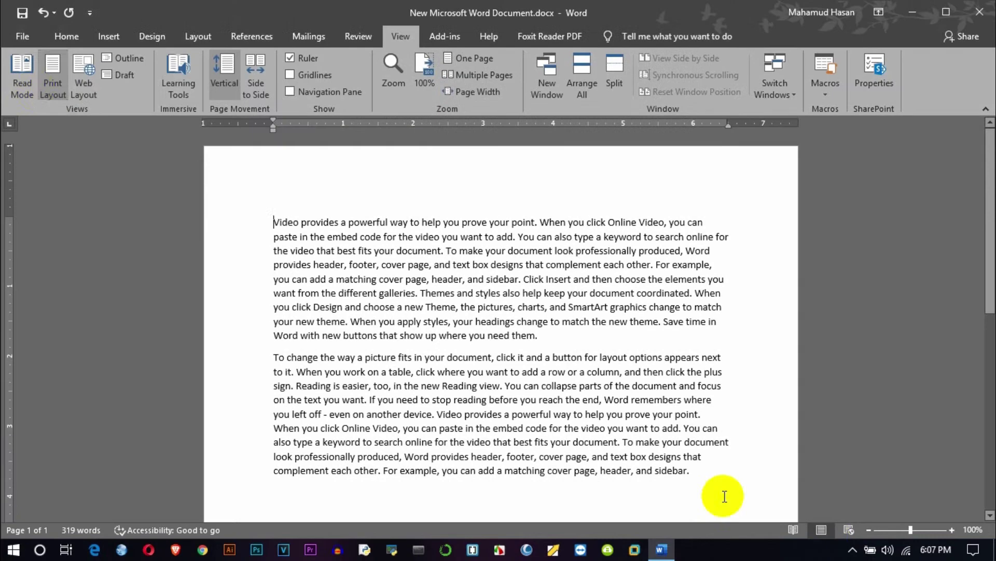
{"action": "left_click", "coordinate": [17, 78]}
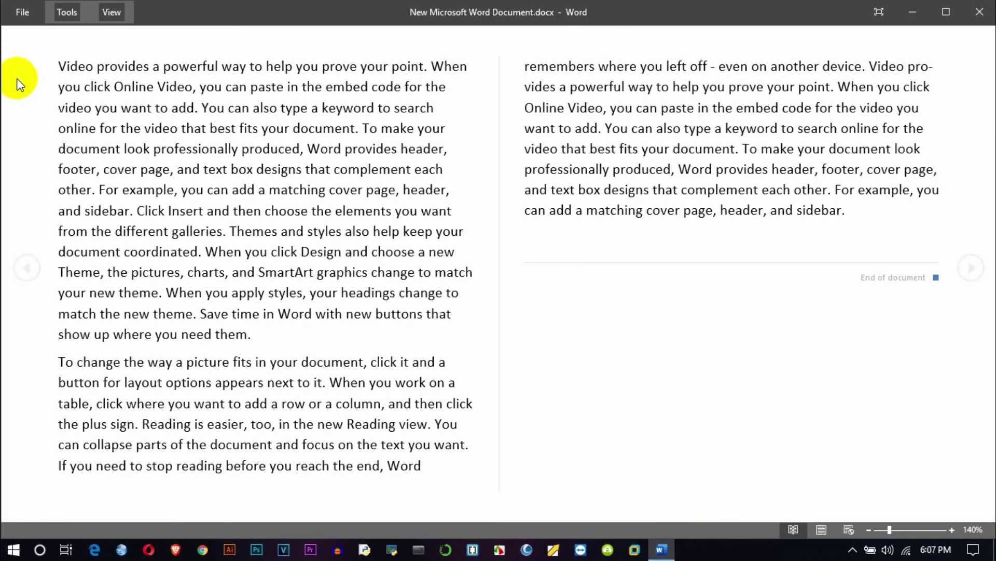
{"action": "left_click", "coordinate": [825, 530]}
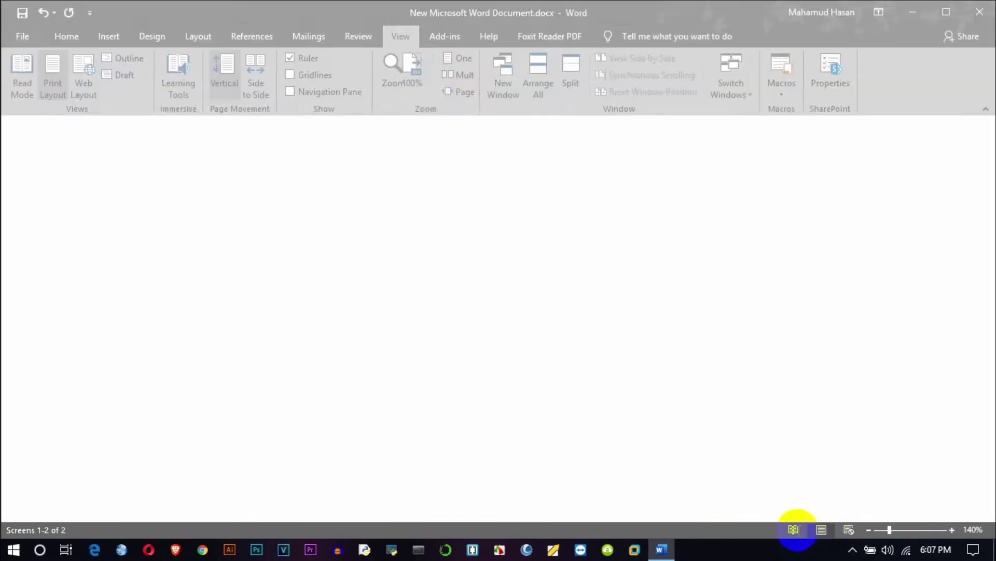
Step: View the document in Web Layout twice, returning to Print Layout each time
{"action": "left_click", "coordinate": [84, 73]}
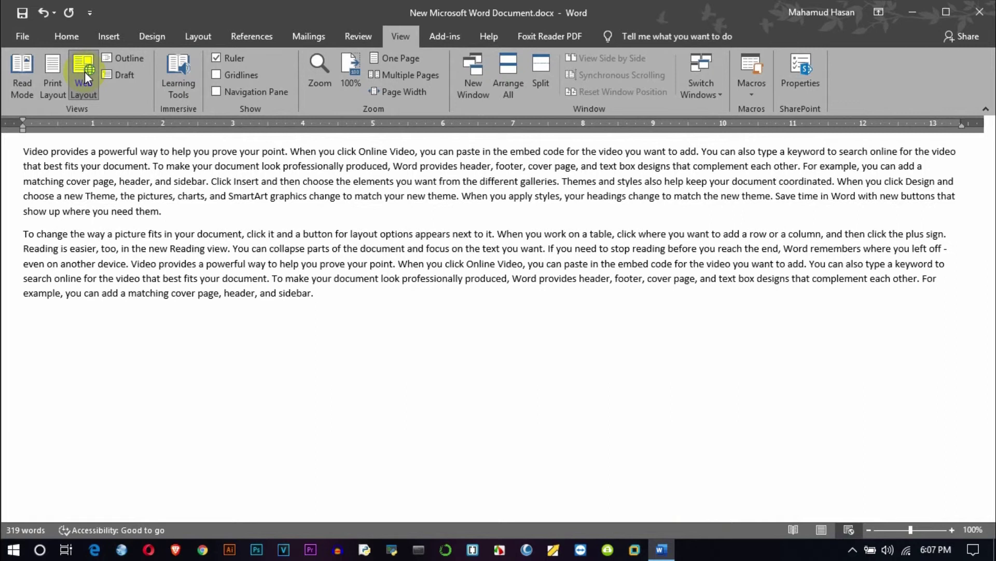
{"action": "left_click", "coordinate": [822, 530]}
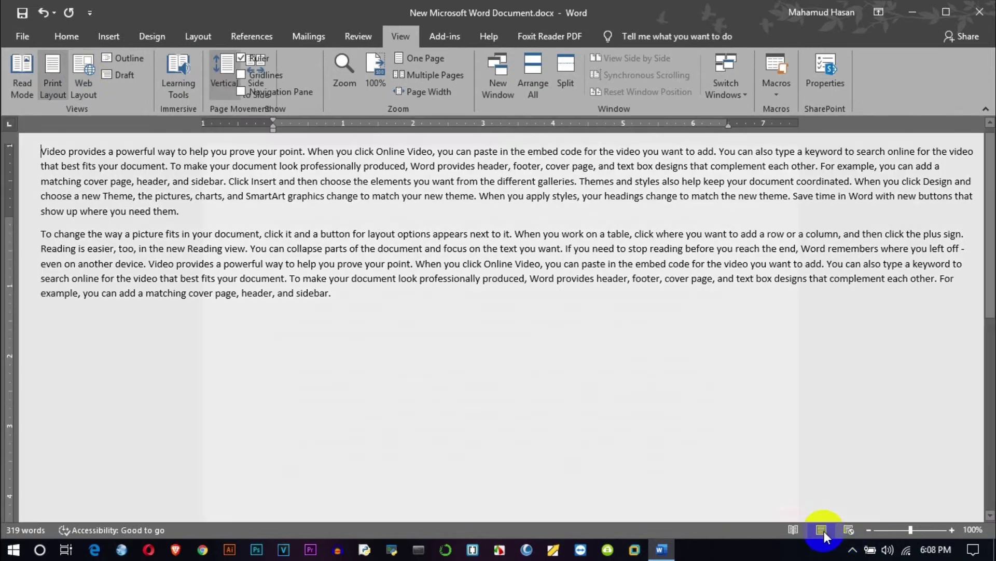
{"action": "left_click", "coordinate": [850, 530]}
{"action": "left_click", "coordinate": [823, 530]}
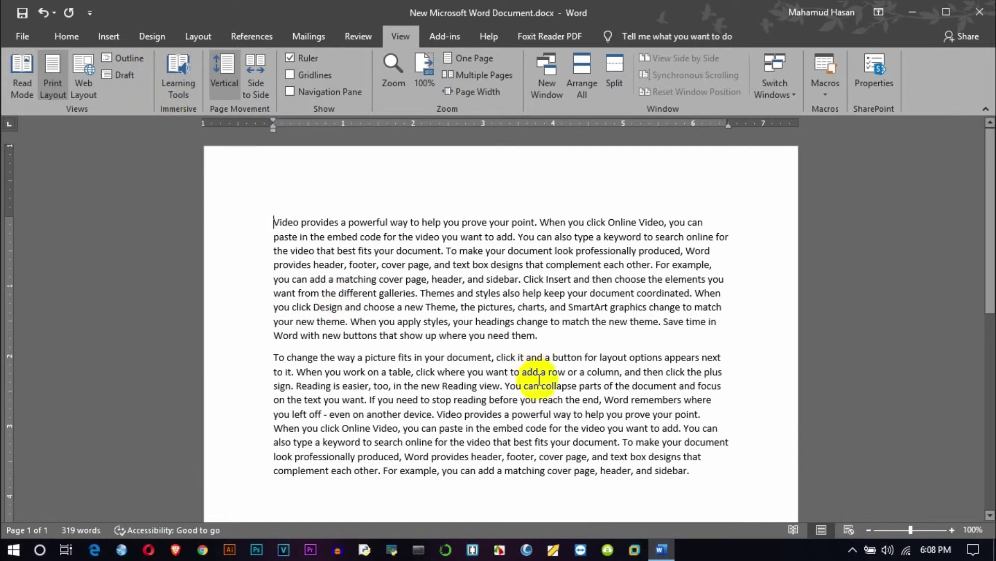
Step: Open the Learning Tools view and try the Moderate column width before choosing Wide
{"action": "left_click", "coordinate": [176, 79]}
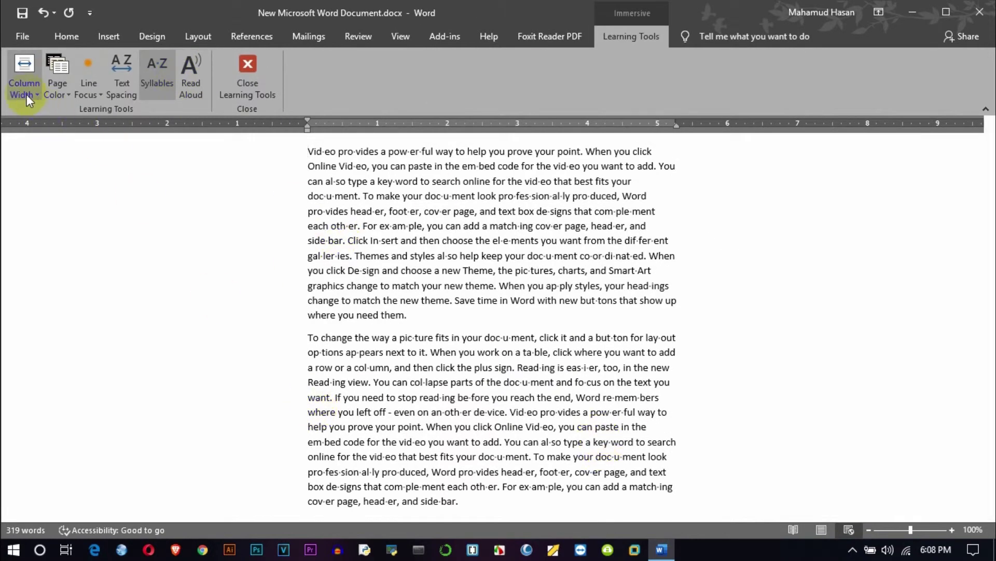
{"action": "left_click", "coordinate": [26, 94]}
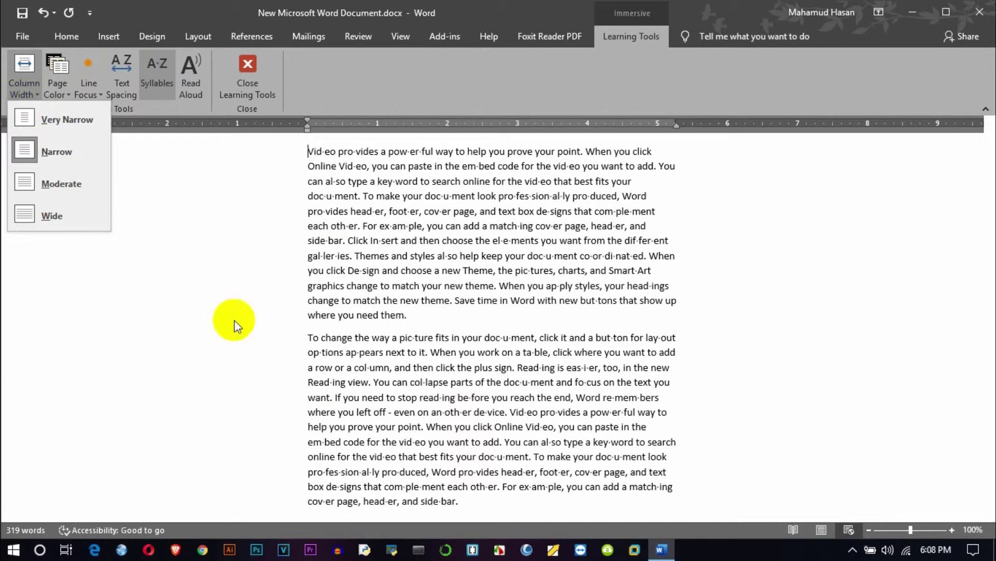
{"action": "left_click", "coordinate": [52, 183]}
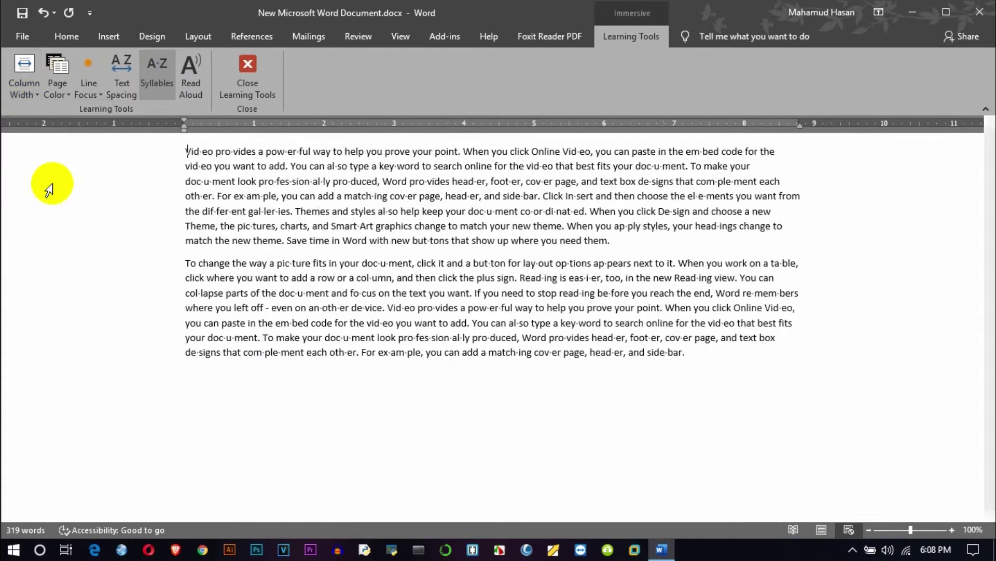
{"action": "left_click", "coordinate": [29, 95]}
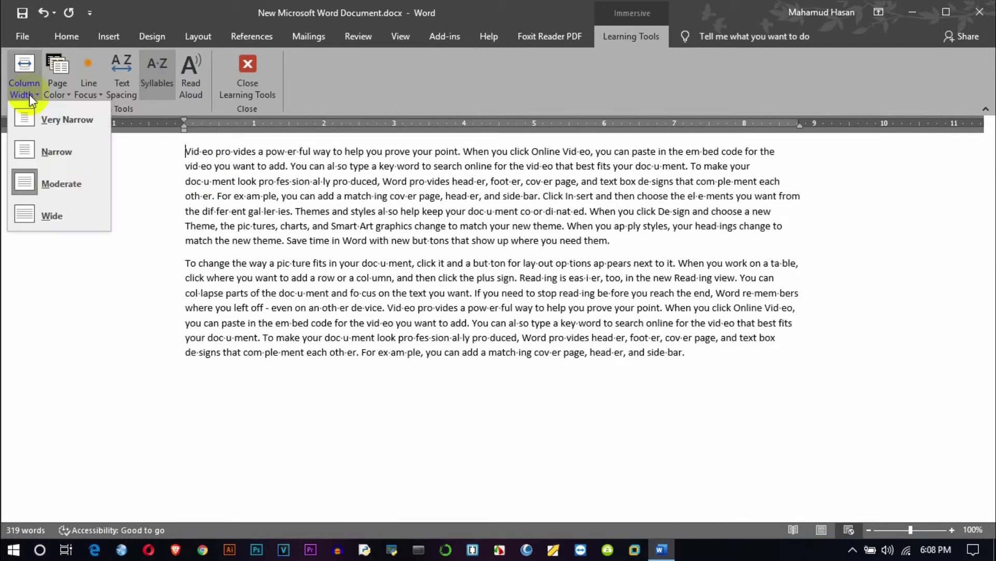
{"action": "left_click", "coordinate": [52, 214]}
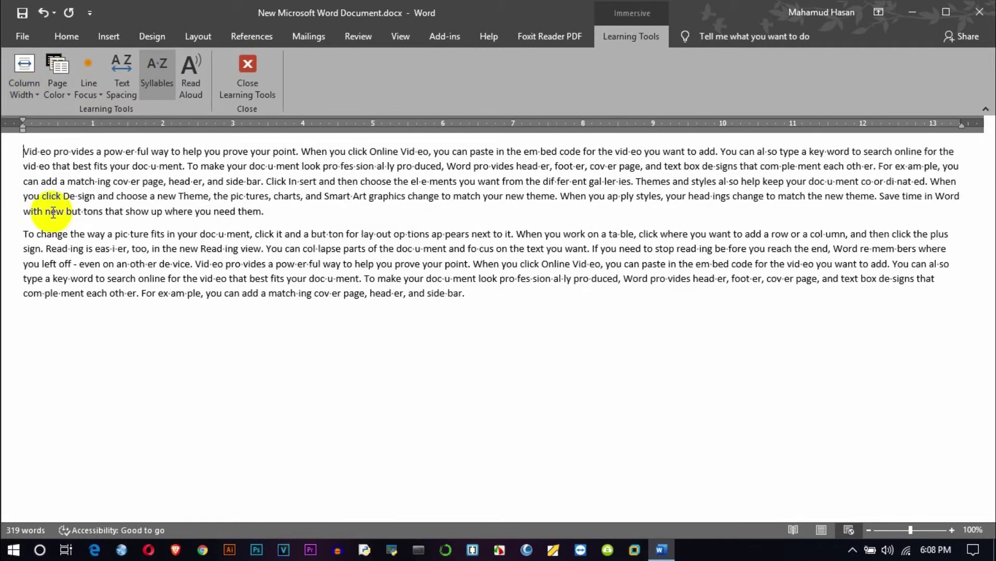
Step: Preview the Inverse and Sepia page colors on the document and restore the page color to None
{"action": "left_click", "coordinate": [60, 94]}
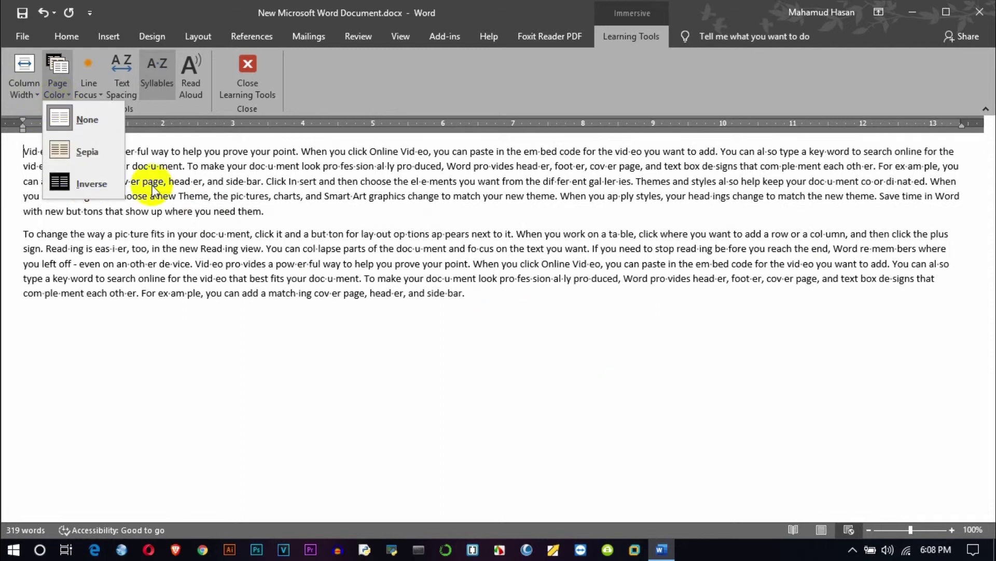
{"action": "left_click", "coordinate": [92, 183]}
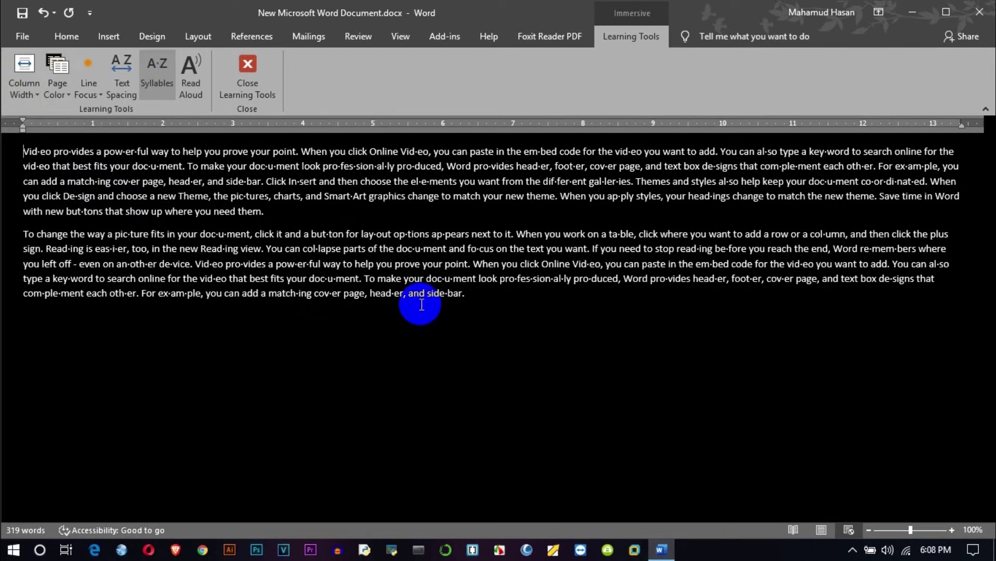
{"action": "left_click", "coordinate": [55, 91]}
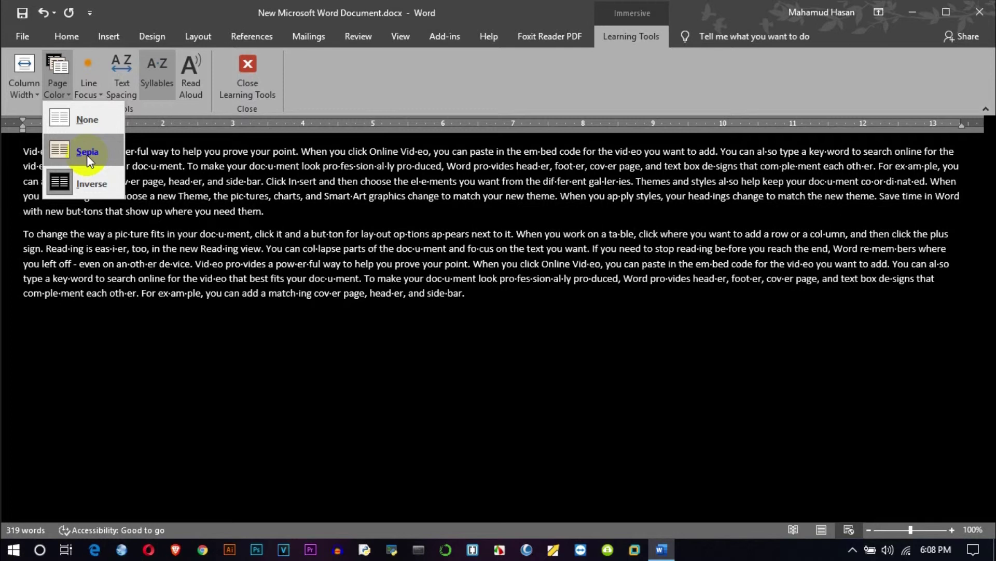
{"action": "left_click", "coordinate": [86, 155]}
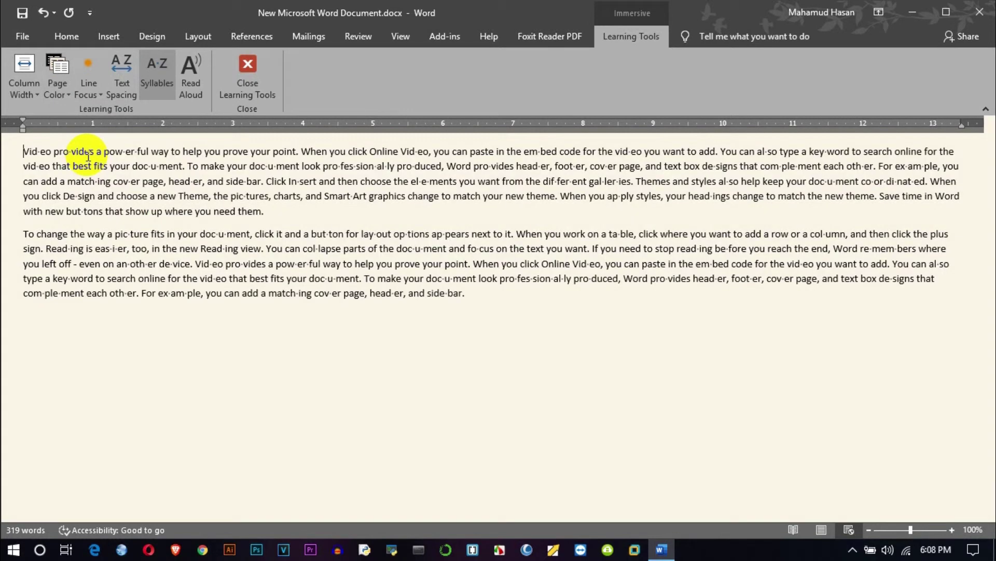
{"action": "left_click", "coordinate": [55, 91]}
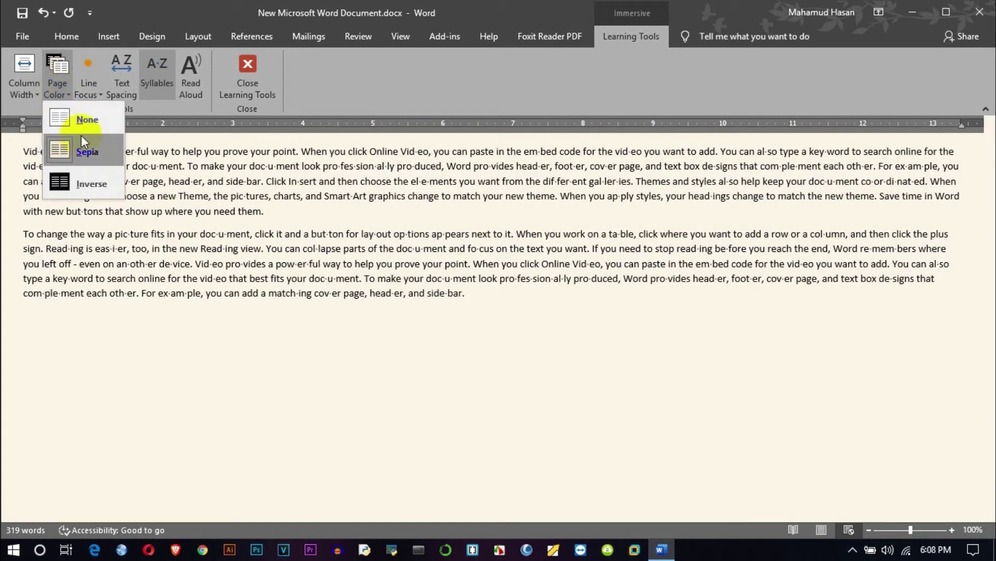
{"action": "left_click", "coordinate": [83, 120]}
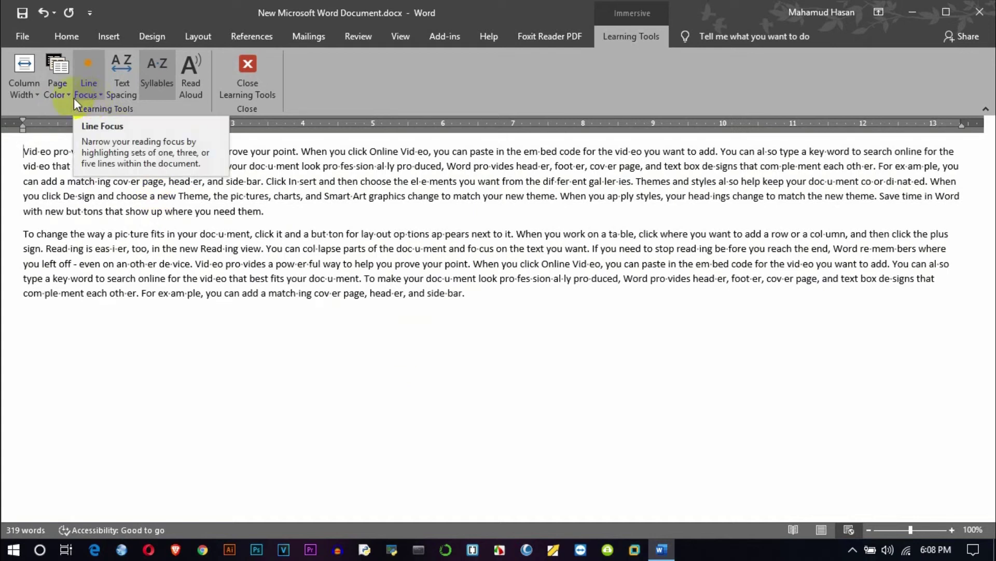
Step: Set the column width to Moderate and the line focus to One Line
{"action": "left_click", "coordinate": [32, 96]}
{"action": "left_click", "coordinate": [54, 184]}
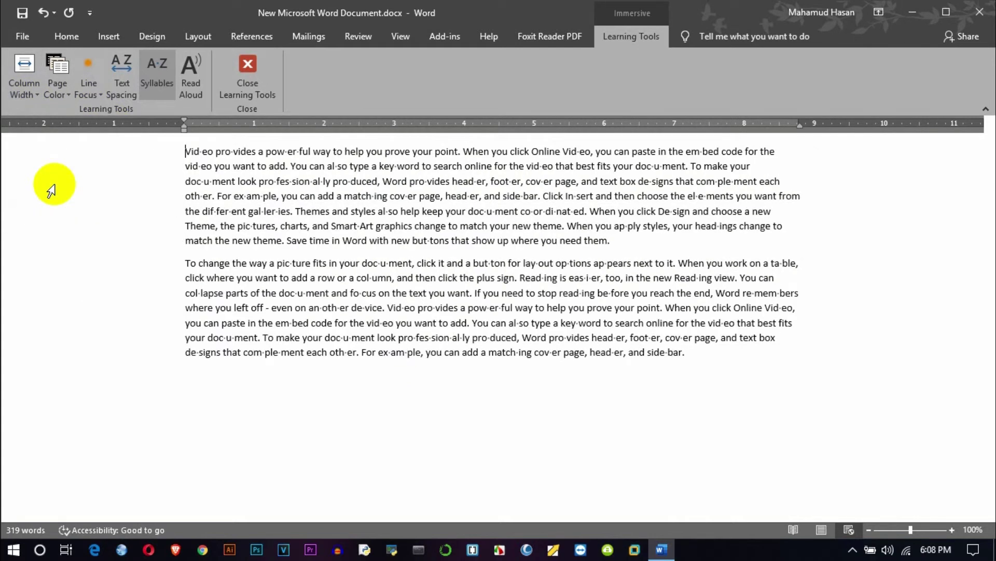
{"action": "left_click", "coordinate": [96, 96]}
{"action": "left_click", "coordinate": [111, 150]}
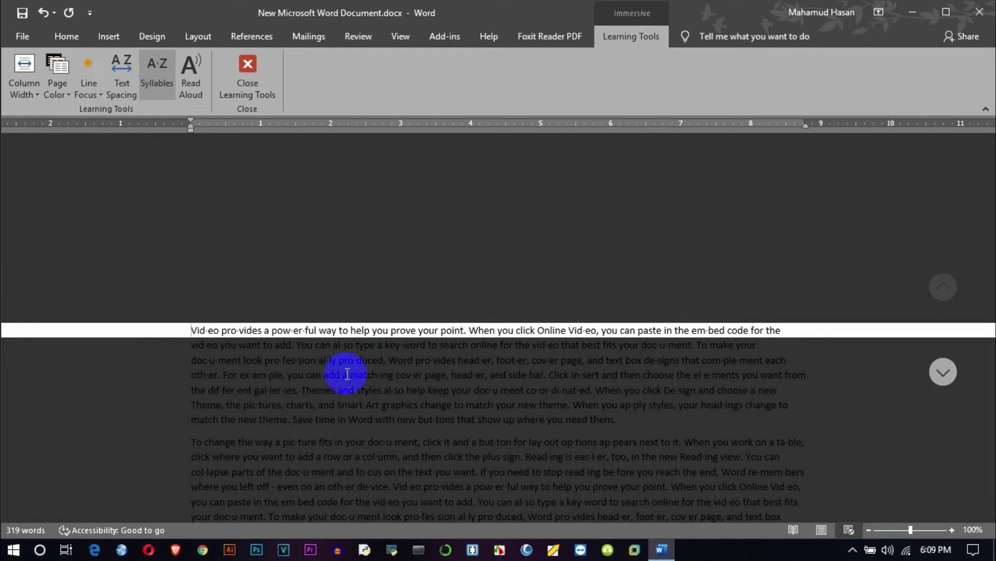
Step: Move the one-line focus down line by line through the first paragraph into the second
{"action": "key", "text": "Down"}
{"action": "key", "text": "Down"}
{"action": "key", "text": "Down"}
{"action": "key", "text": "Down"}
{"action": "key", "text": "Down"}
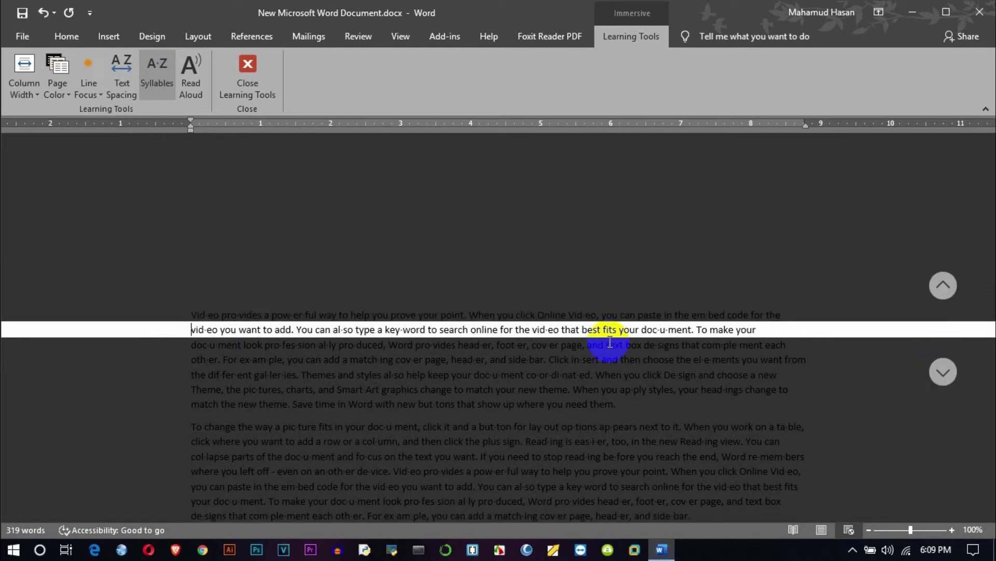
{"action": "key", "text": "Down"}
{"action": "key", "text": "Down"}
{"action": "key", "text": "Down"}
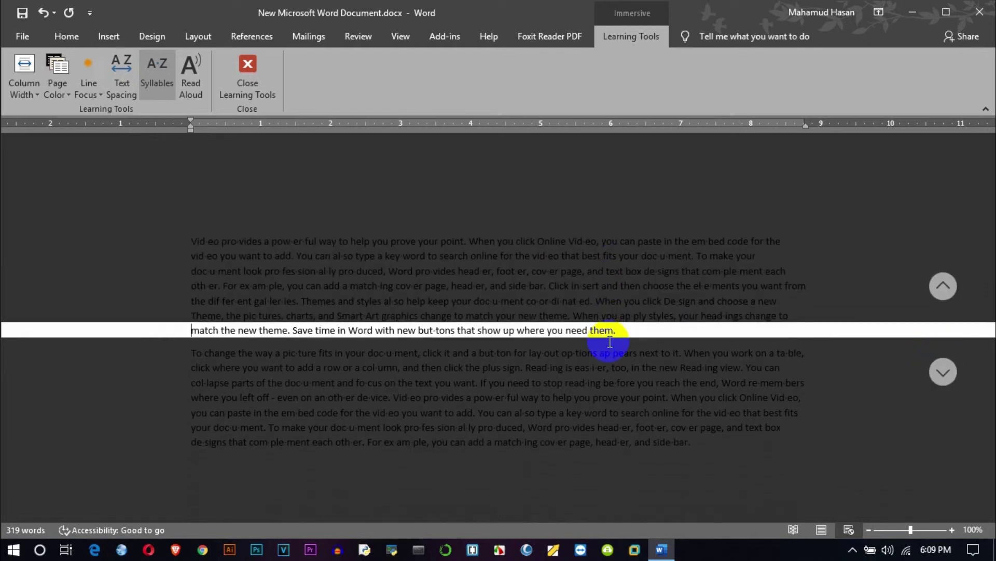
Step: Try the line focus with Three Lines and with Five Lines, checking the highlighted band across the text
{"action": "left_click", "coordinate": [95, 95]}
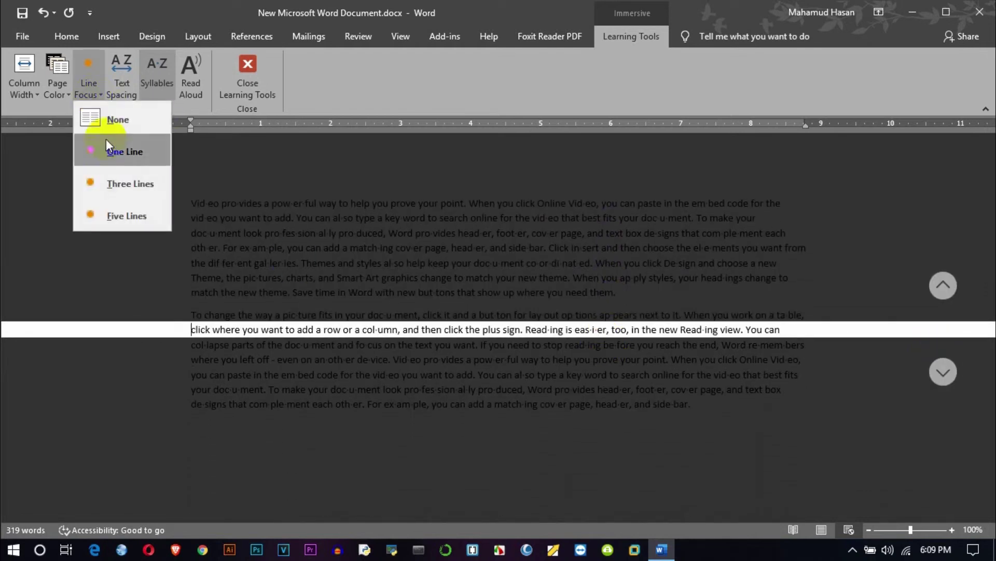
{"action": "left_click", "coordinate": [124, 191]}
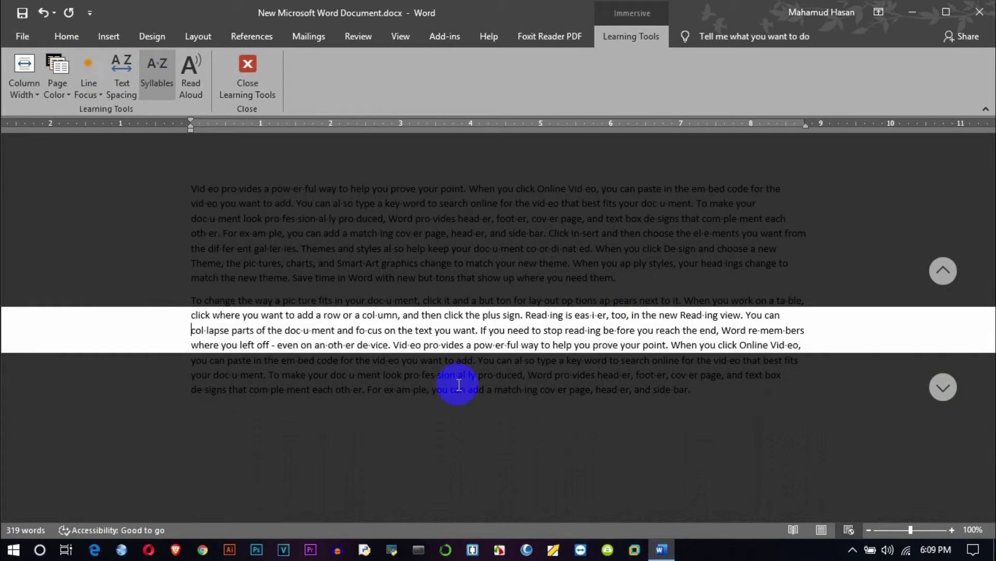
{"action": "left_click", "coordinate": [86, 96]}
{"action": "left_click", "coordinate": [98, 216]}
{"action": "scroll", "coordinate": [545, 340], "scroll_direction": "down", "scroll_amount": 2}
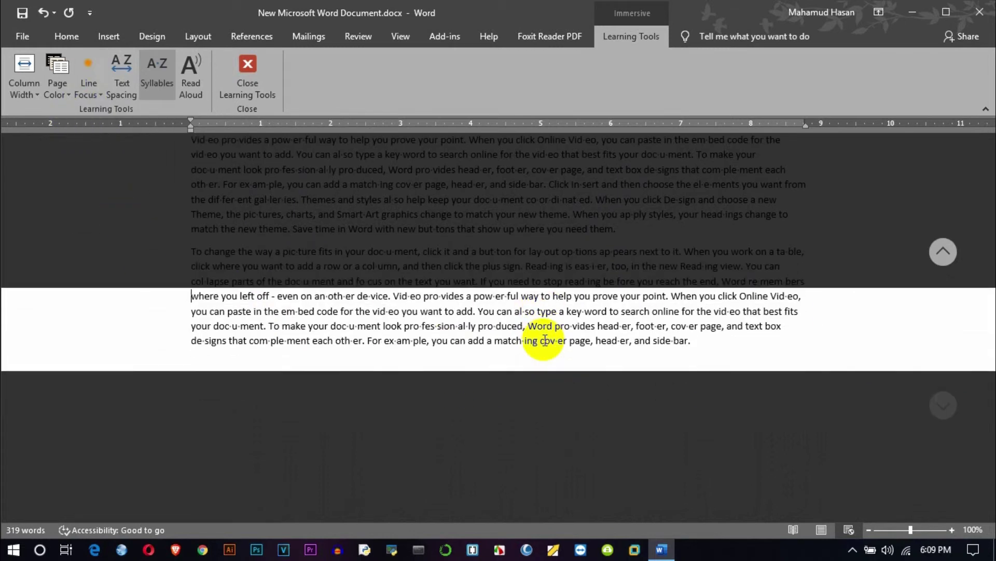
{"action": "scroll", "coordinate": [545, 341], "scroll_direction": "up", "scroll_amount": 5}
{"action": "scroll", "coordinate": [545, 340], "scroll_direction": "down", "scroll_amount": 4}
Step: Set the line focus to None and turn on the wider text spacing for the document
{"action": "left_click", "coordinate": [101, 95]}
{"action": "left_click", "coordinate": [94, 119]}
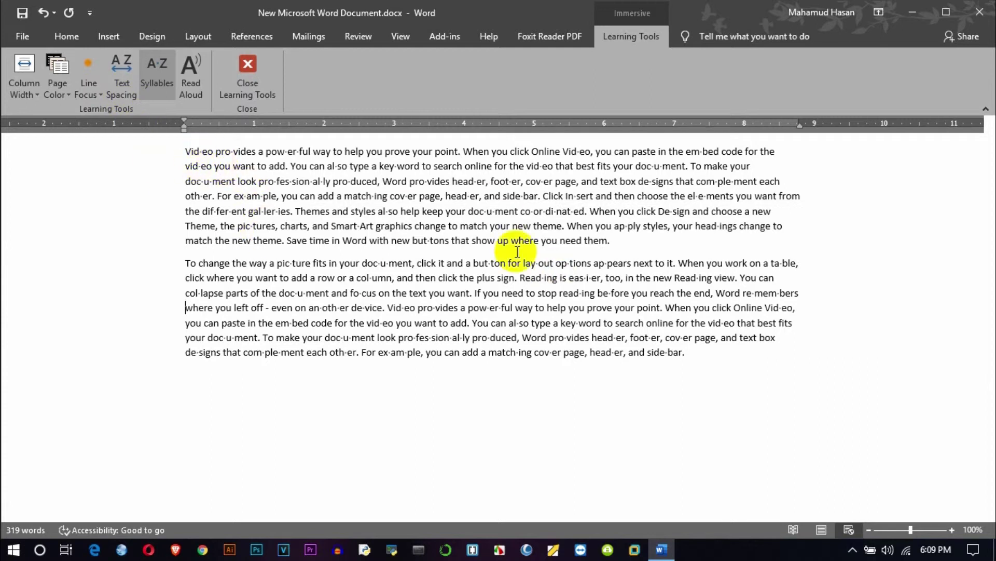
{"action": "left_click", "coordinate": [123, 86]}
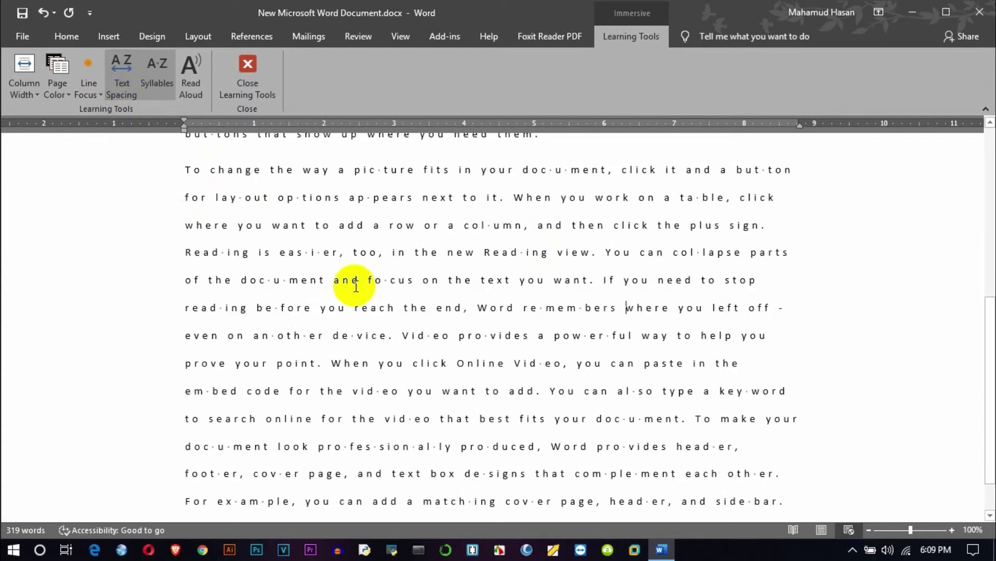
{"action": "scroll", "coordinate": [449, 289], "scroll_direction": "up", "scroll_amount": 4}
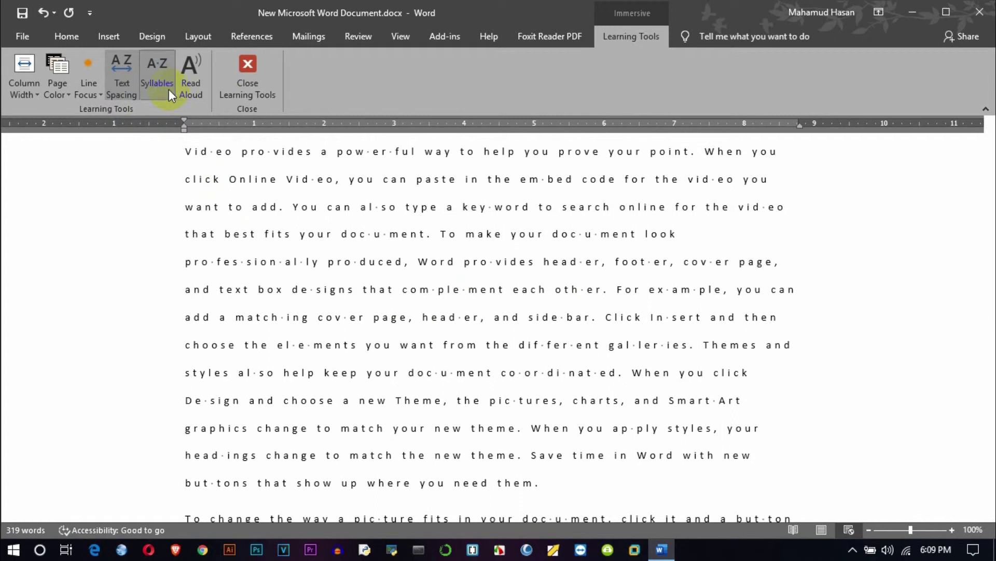
Step: Turn the syllable breaks off and on again, and try Read Aloud on the text before closing its playback
{"action": "left_click", "coordinate": [152, 79]}
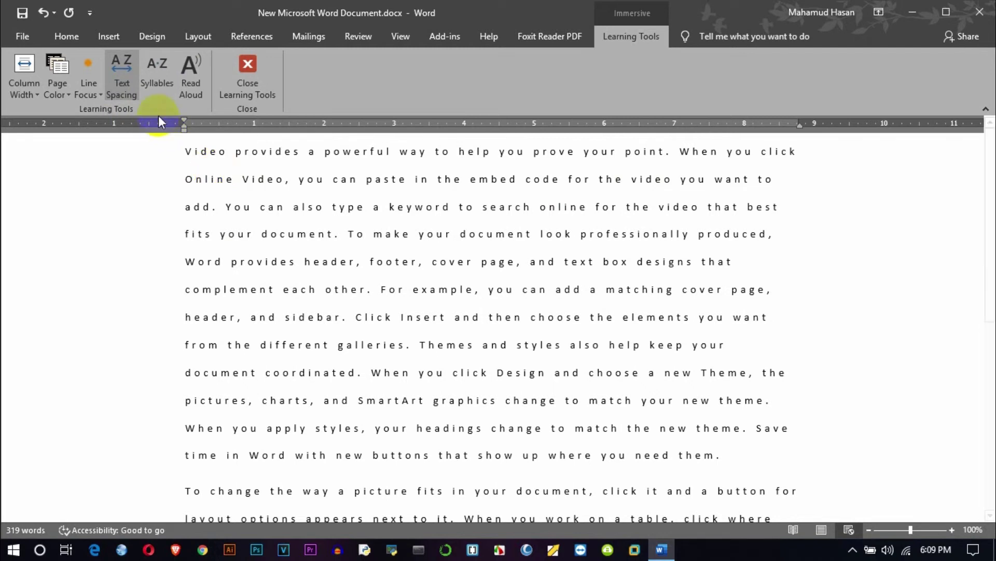
{"action": "left_click", "coordinate": [151, 80]}
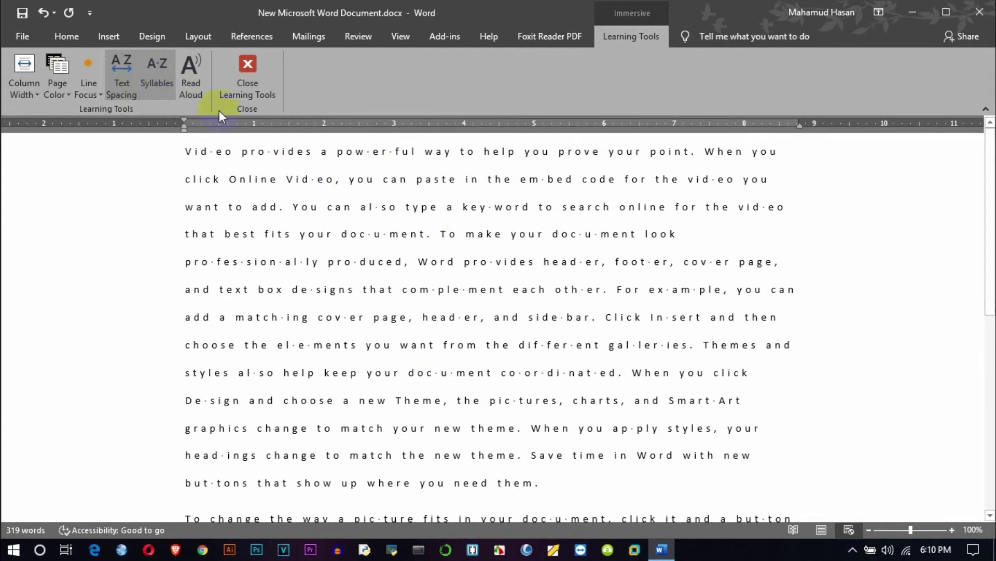
{"action": "left_click", "coordinate": [195, 75]}
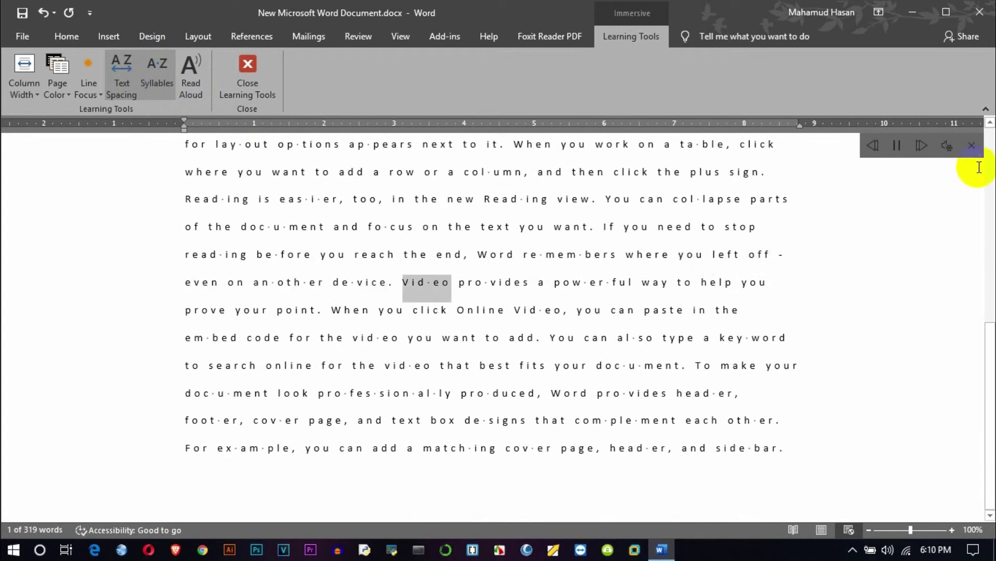
{"action": "left_click", "coordinate": [971, 145]}
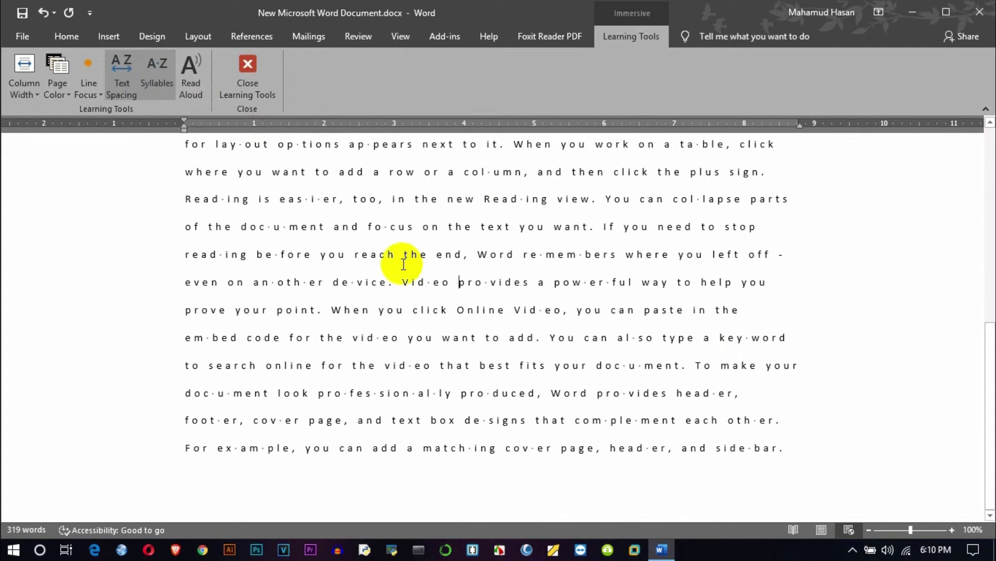
Step: Close the Learning Tools and set the page movement to Side to Side
{"action": "left_click", "coordinate": [246, 73]}
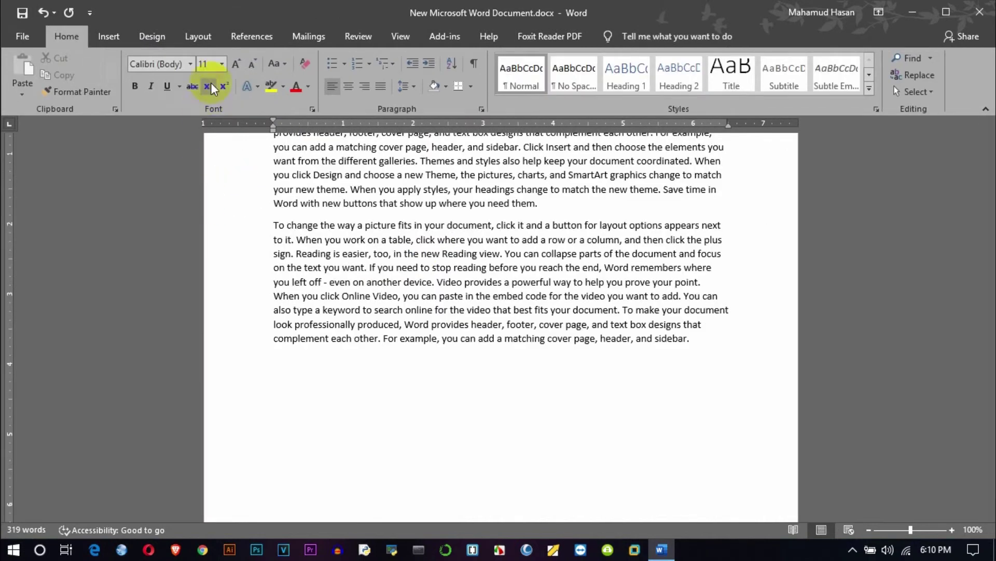
{"action": "left_click", "coordinate": [397, 35]}
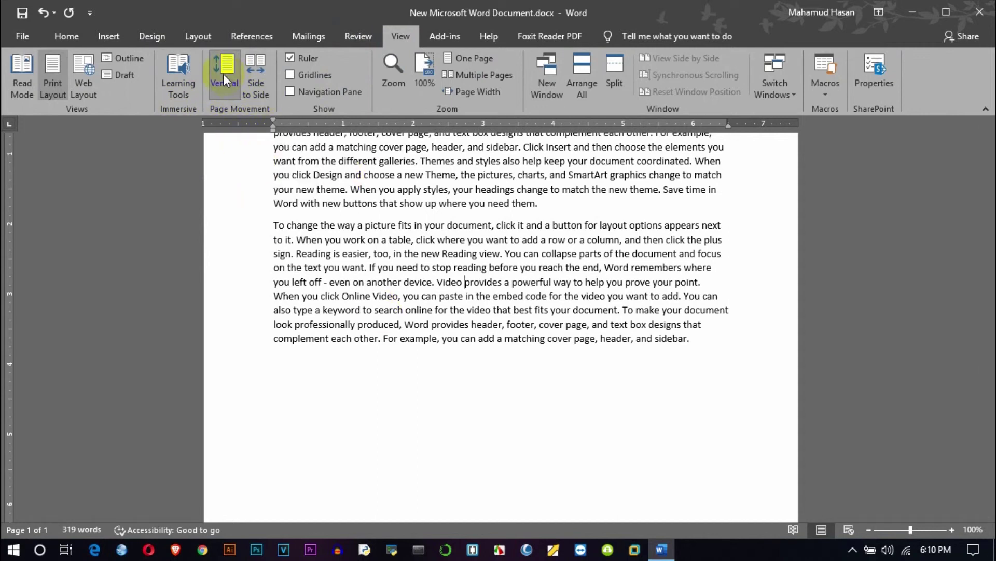
{"action": "left_click", "coordinate": [256, 61]}
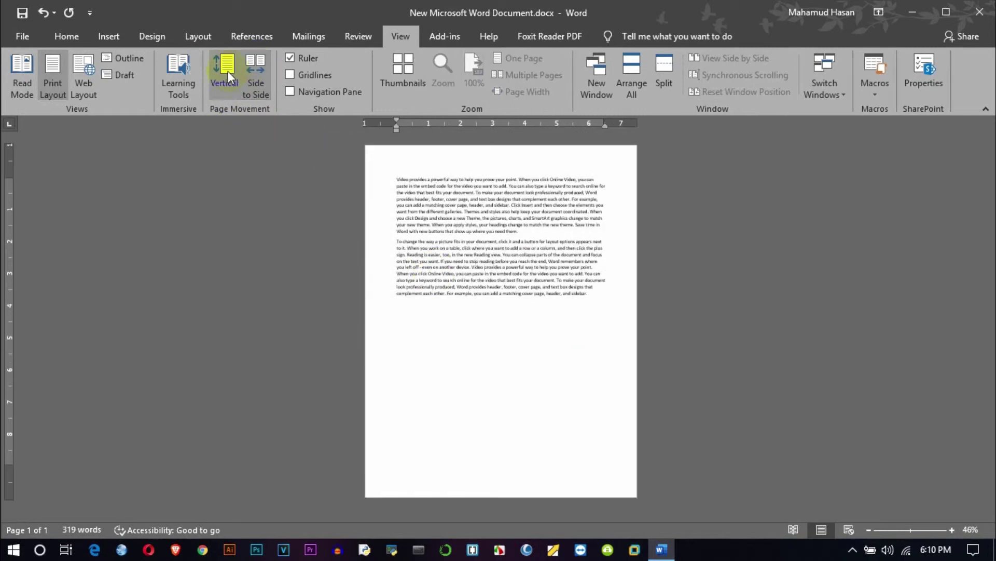
Step: Return the page movement to Vertical and insert a page break below the last paragraph
{"action": "left_click", "coordinate": [108, 37]}
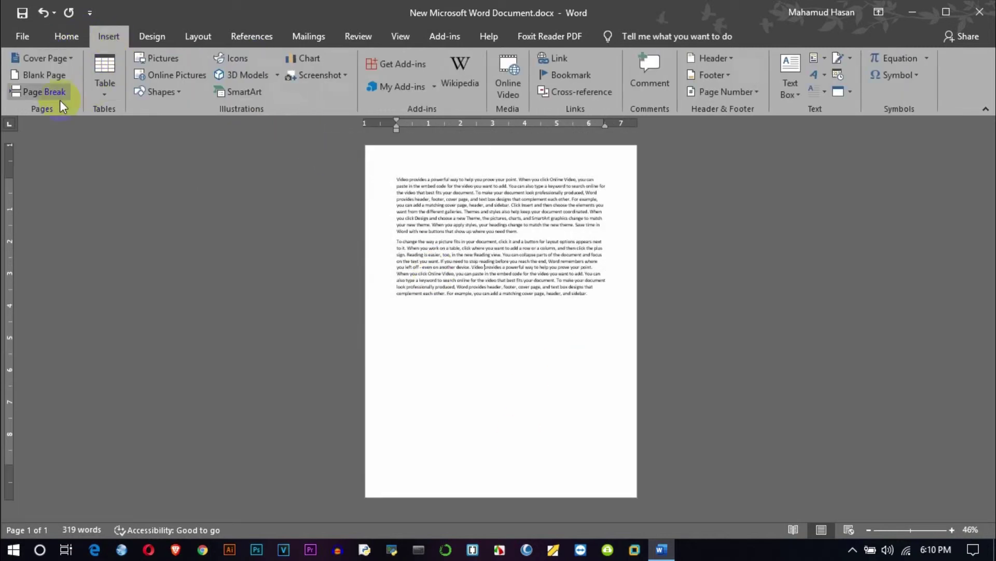
{"action": "left_click", "coordinate": [507, 329]}
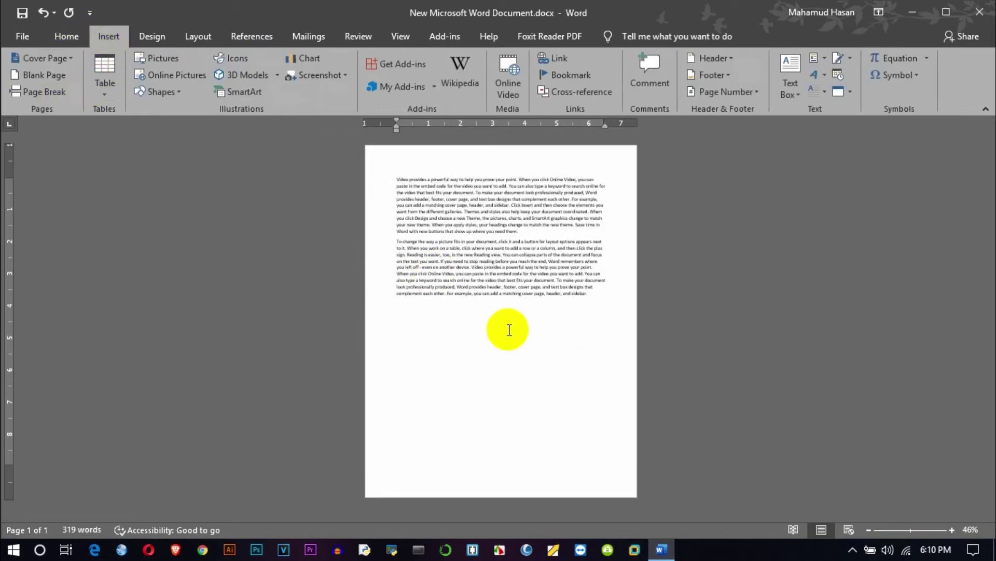
{"action": "left_click", "coordinate": [399, 36]}
{"action": "left_click", "coordinate": [229, 84]}
{"action": "scroll", "coordinate": [263, 434], "scroll_direction": "down", "scroll_amount": 5}
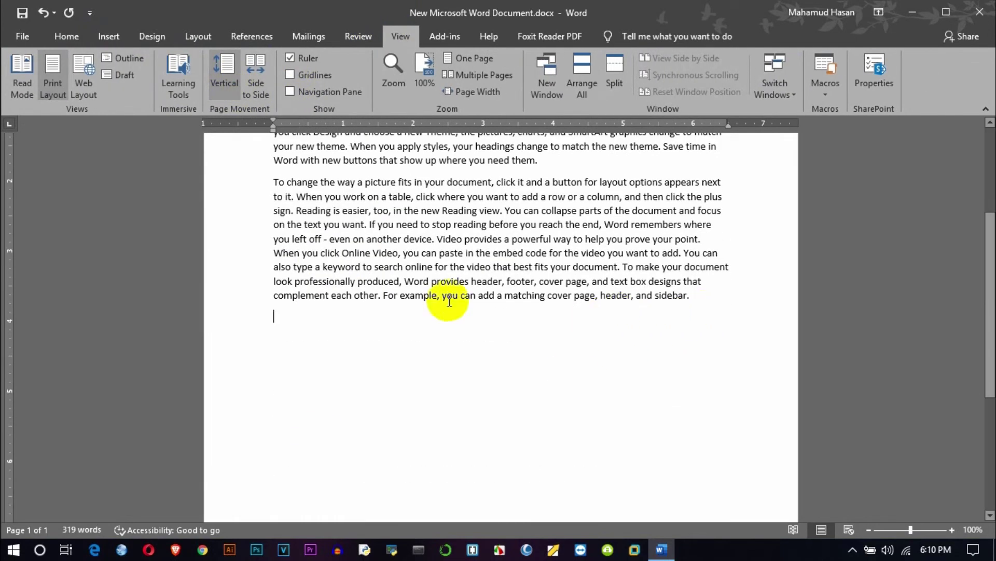
{"action": "left_click", "coordinate": [107, 37]}
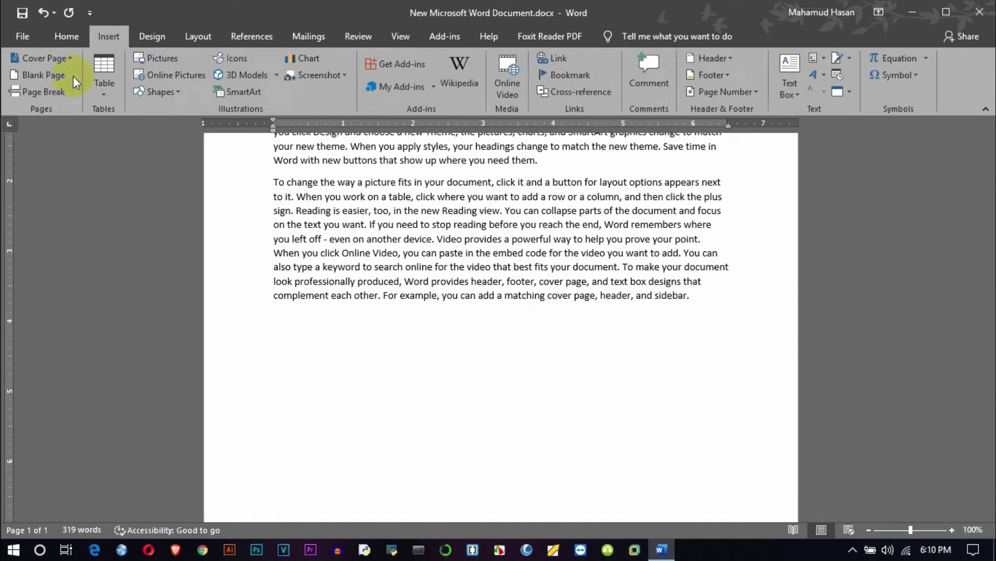
{"action": "left_click", "coordinate": [45, 91]}
Step: View both pages Side to Side, place the cursor on each, and return the page movement to Vertical
{"action": "scroll", "coordinate": [496, 452], "scroll_direction": "up", "scroll_amount": 5}
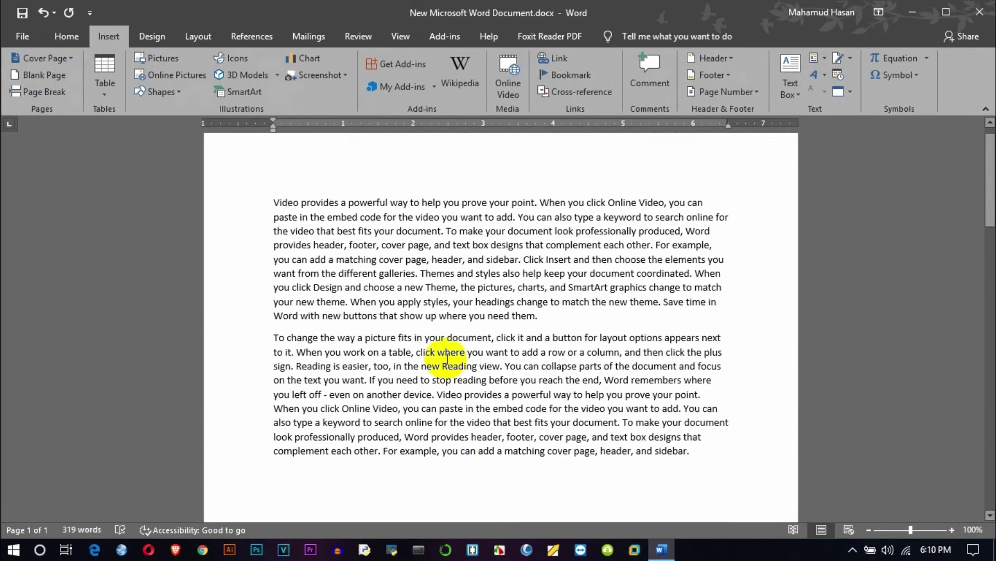
{"action": "left_click", "coordinate": [401, 36]}
{"action": "left_click", "coordinate": [265, 78]}
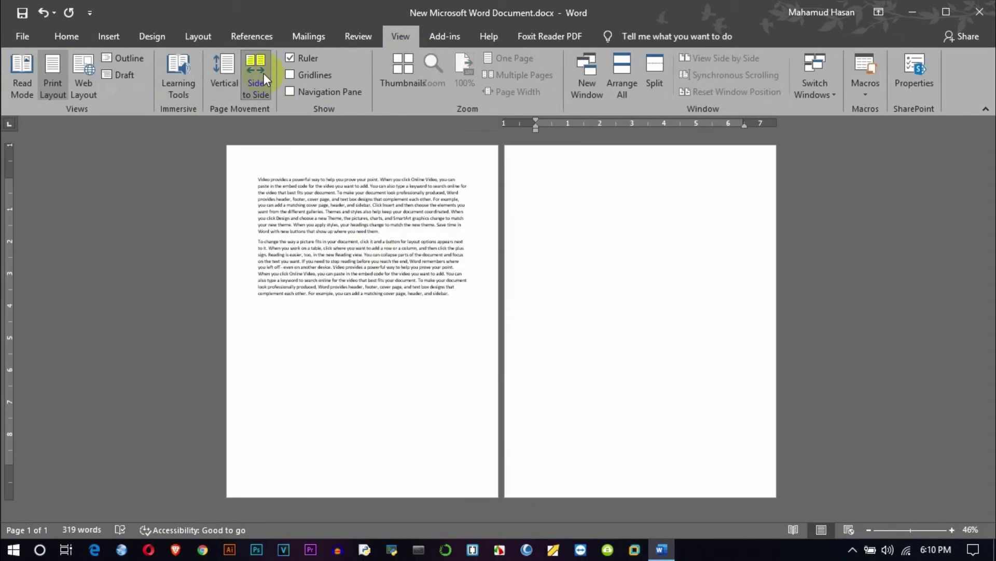
{"action": "left_click", "coordinate": [661, 390]}
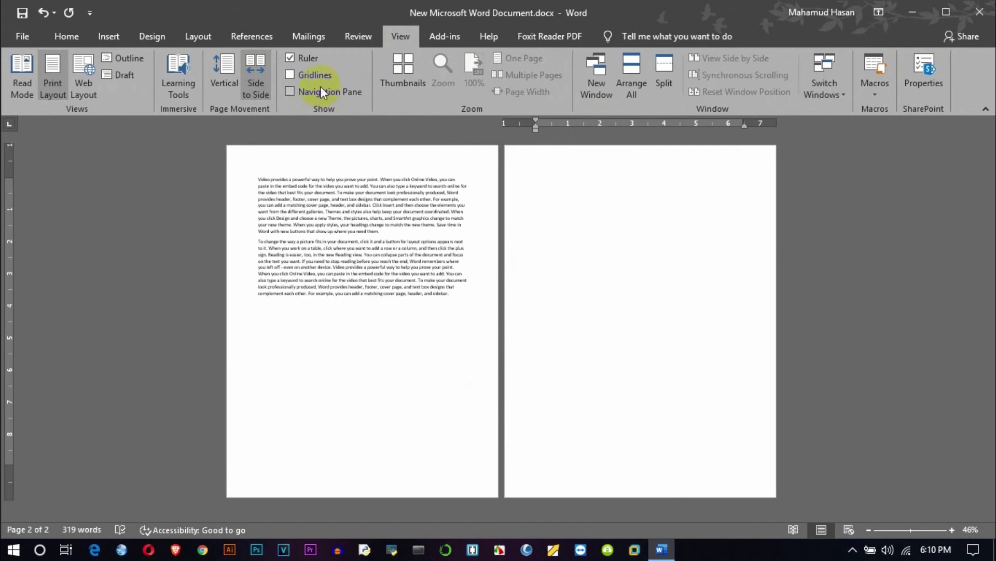
{"action": "left_click", "coordinate": [319, 240]}
{"action": "left_click", "coordinate": [225, 74]}
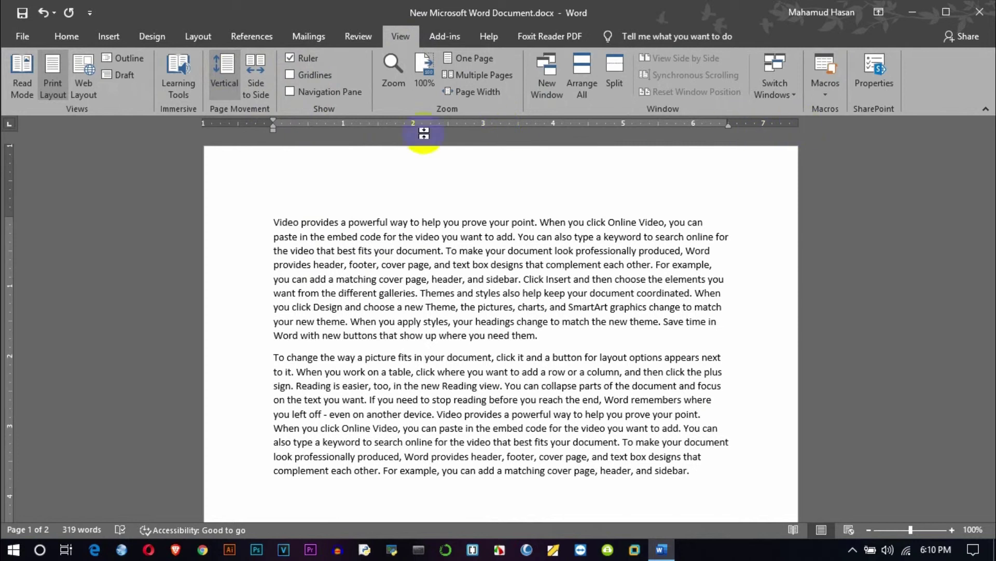
Step: Toggle the ruler off and on, and use it to indent the second paragraph slightly from the left margin
{"action": "left_click", "coordinate": [292, 58]}
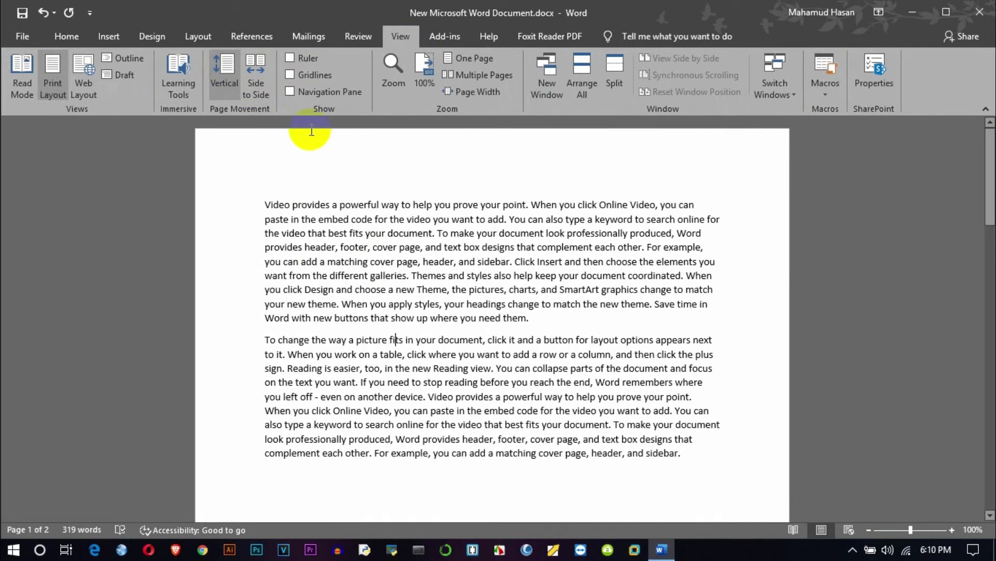
{"action": "left_click", "coordinate": [296, 59]}
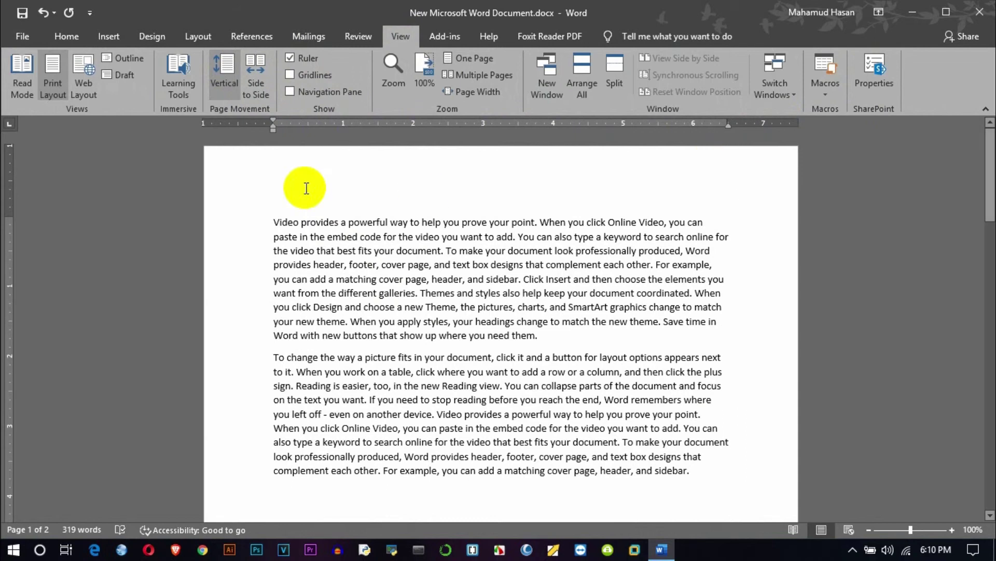
{"action": "mouse_move", "coordinate": [276, 128]}
{"action": "left_mouse_down"}
{"action": "mouse_move", "coordinate": [243, 129]}
{"action": "mouse_move", "coordinate": [278, 136]}
{"action": "left_mouse_up"}
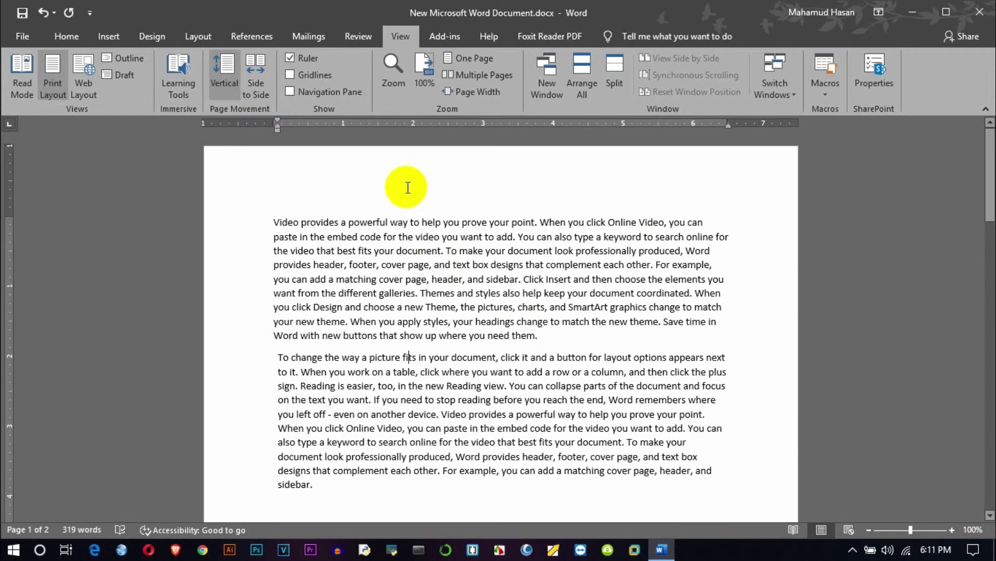
Step: Show the gridlines and look over how they cover the text area of the document
{"action": "left_click", "coordinate": [288, 73]}
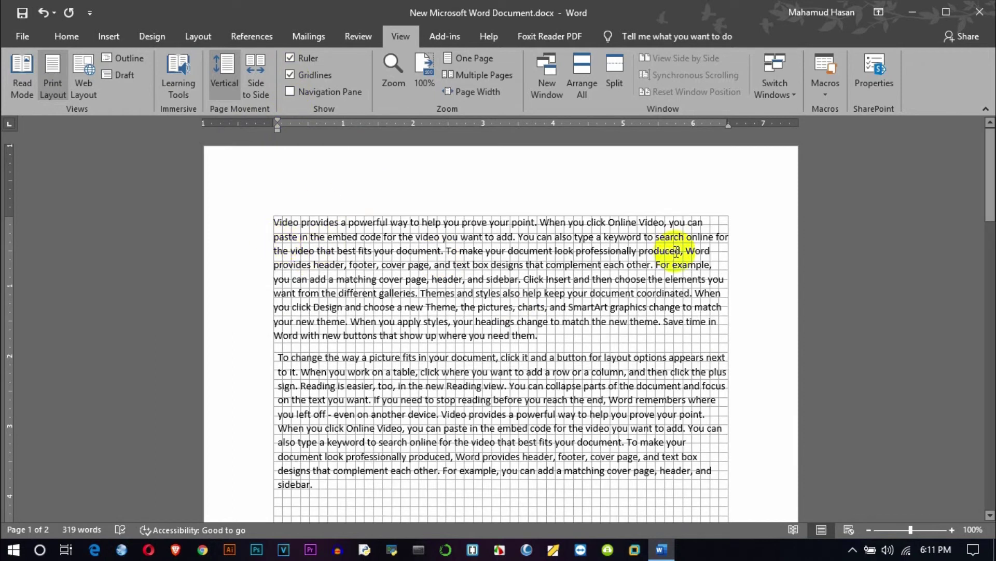
{"action": "scroll", "coordinate": [664, 311], "scroll_direction": "down", "scroll_amount": 5}
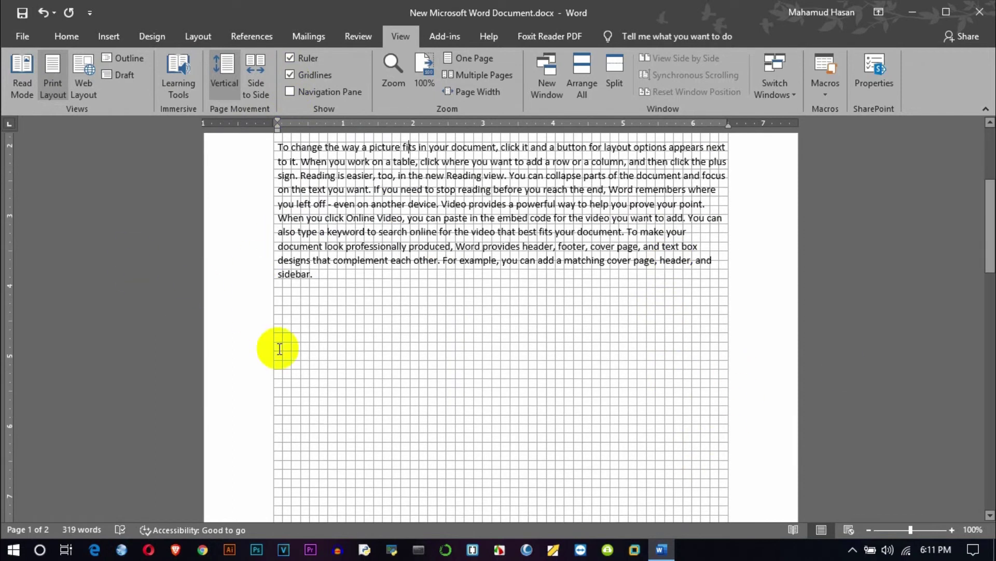
{"action": "scroll", "coordinate": [258, 378], "scroll_direction": "down", "scroll_amount": 5}
{"action": "scroll", "coordinate": [350, 363], "scroll_direction": "up", "scroll_amount": 9}
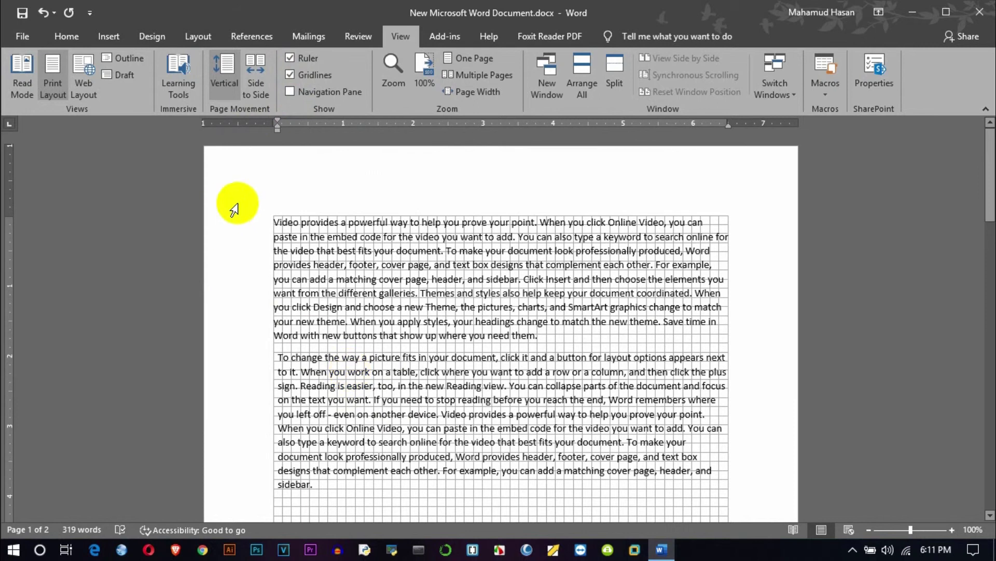
Step: Look through the Pages and Results views of the Navigation Pane, close it, and hide the gridlines
{"action": "left_click", "coordinate": [290, 91]}
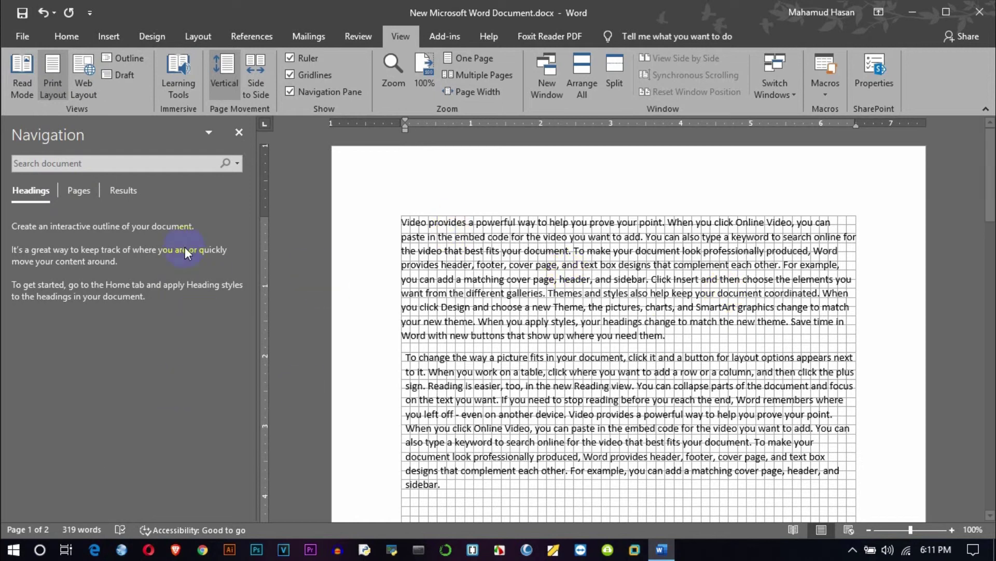
{"action": "left_click", "coordinate": [79, 191]}
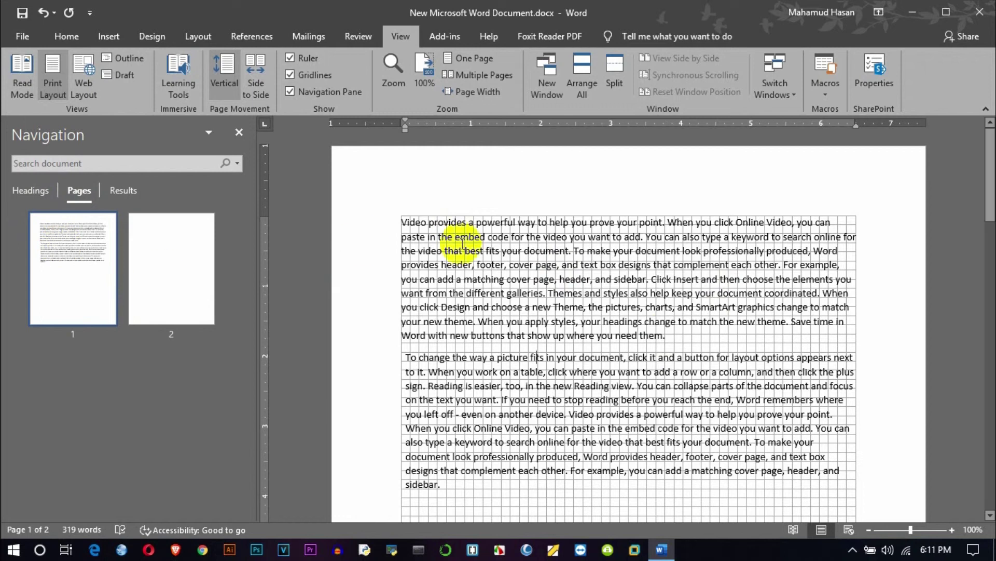
{"action": "left_click", "coordinate": [135, 193]}
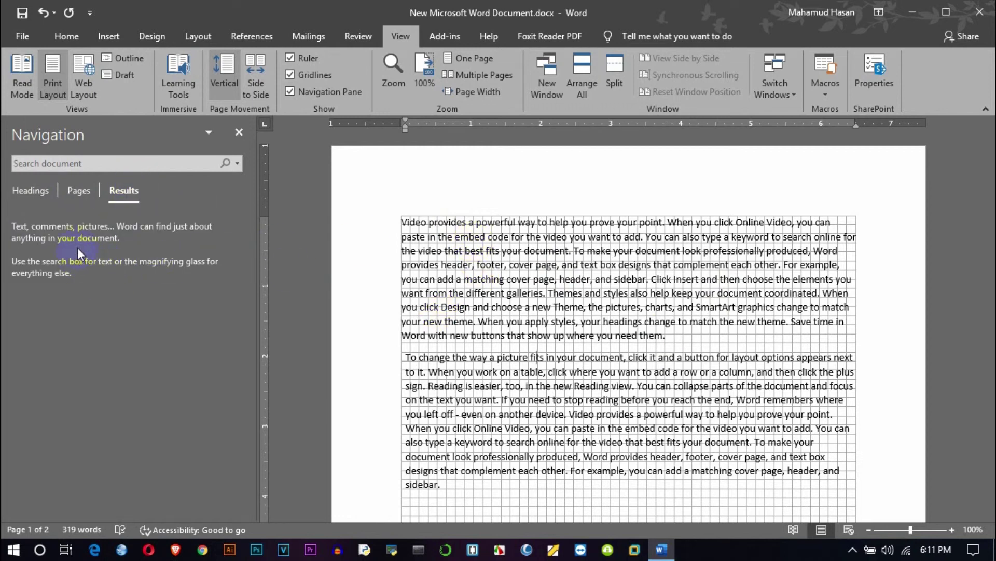
{"action": "left_click", "coordinate": [238, 132]}
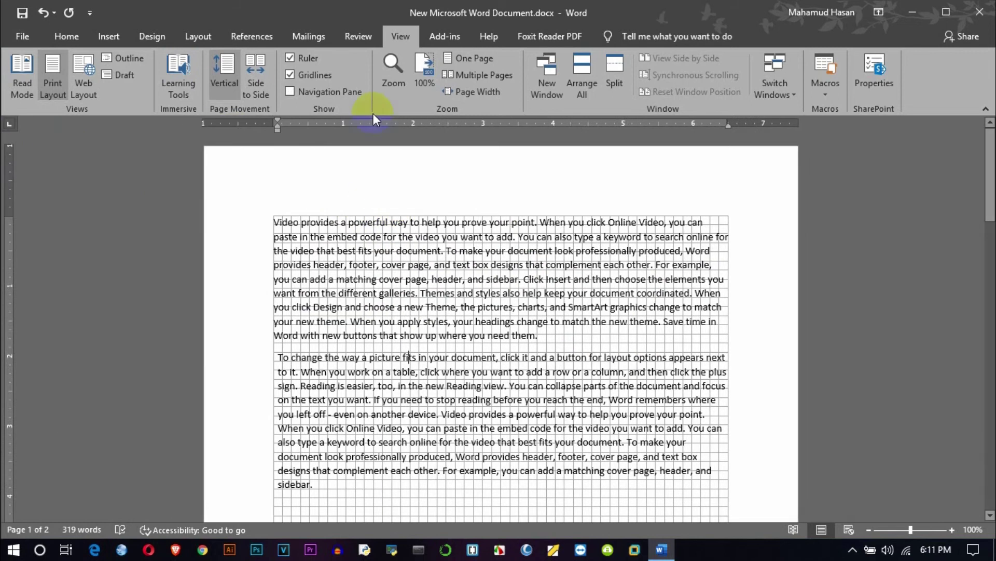
{"action": "left_click", "coordinate": [291, 75]}
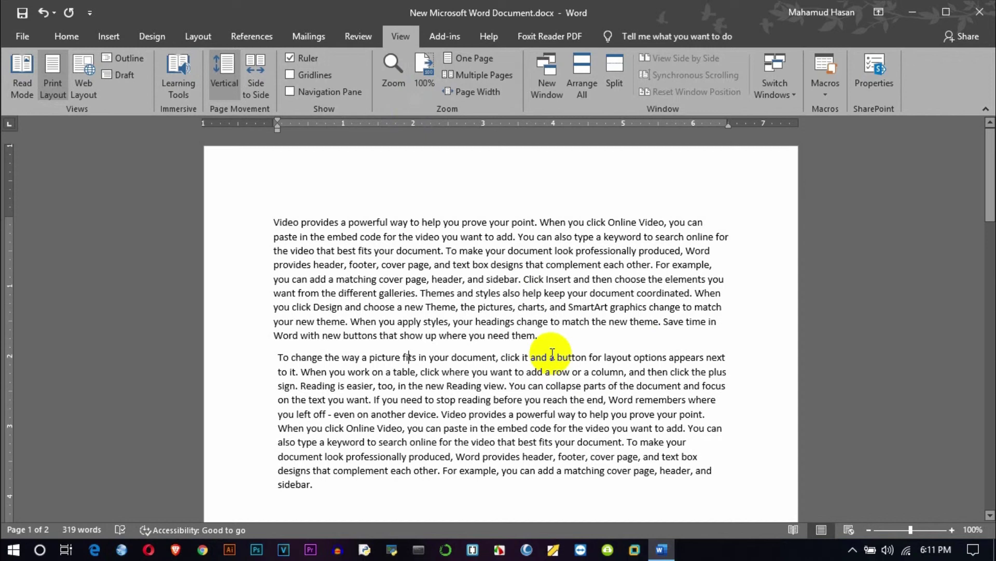
Step: Try the document zoom at 200% and set it back to 100%
{"action": "left_click", "coordinate": [401, 69]}
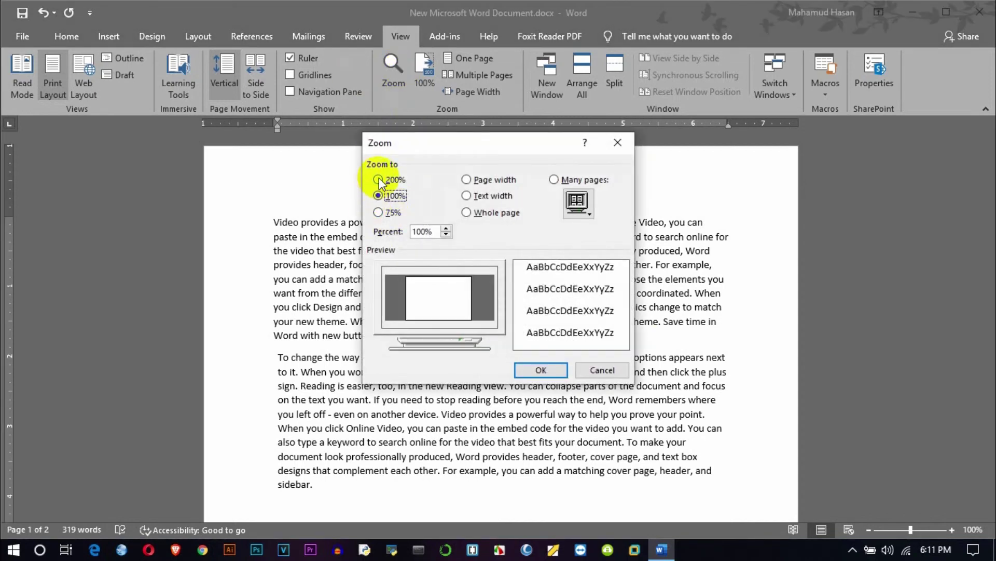
{"action": "left_click", "coordinate": [378, 179]}
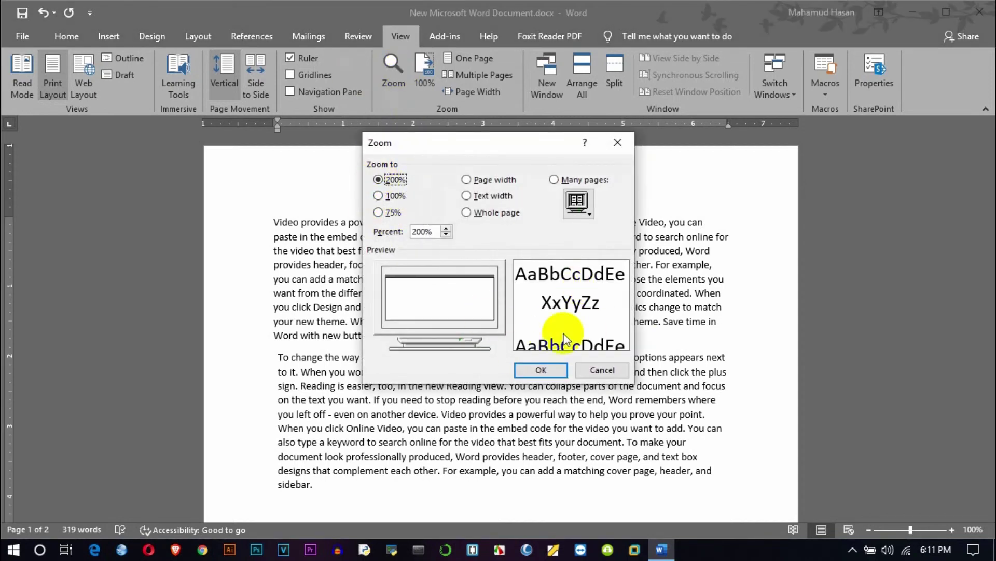
{"action": "left_click", "coordinate": [540, 370]}
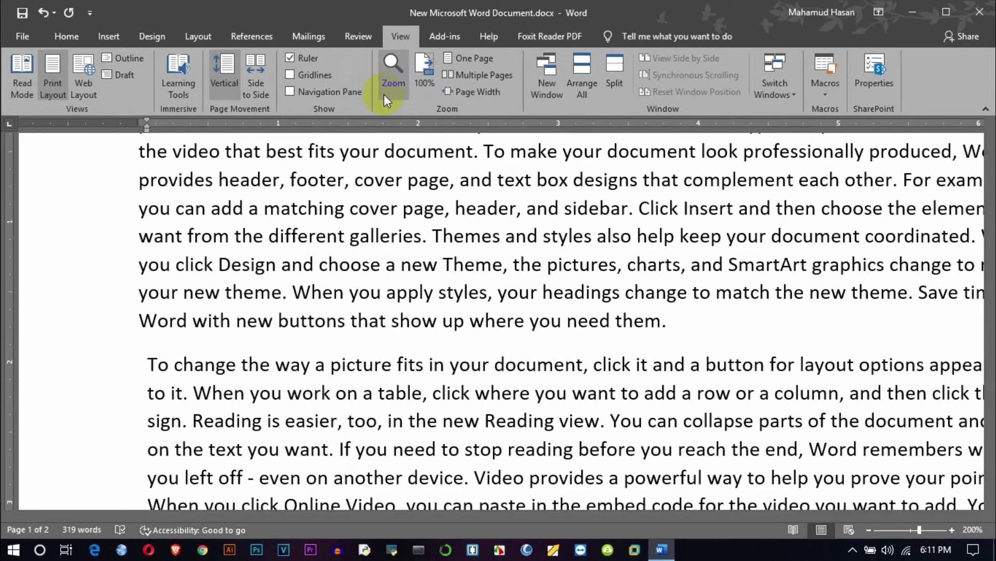
{"action": "left_click", "coordinate": [399, 88]}
{"action": "left_click", "coordinate": [379, 195]}
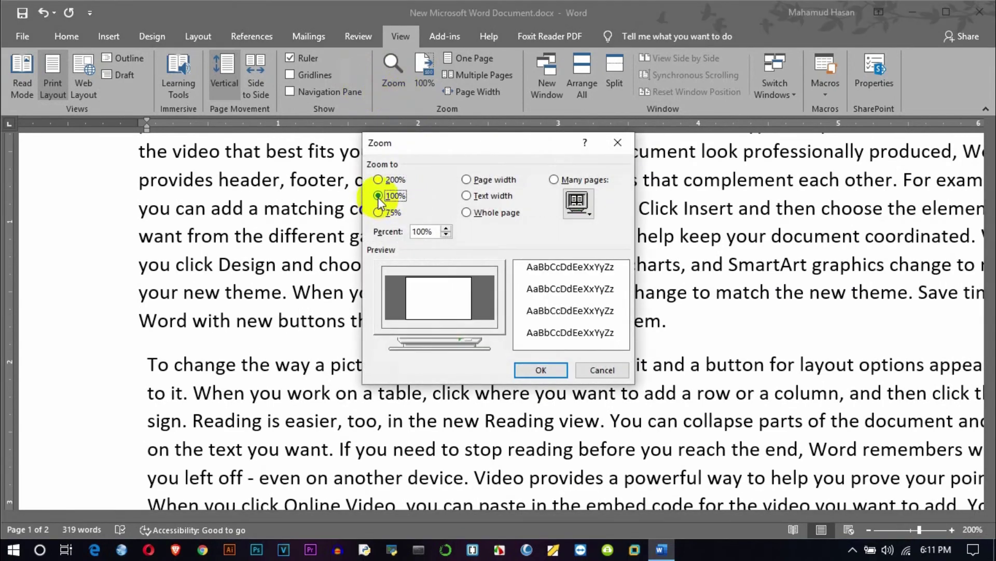
{"action": "left_click", "coordinate": [540, 370]}
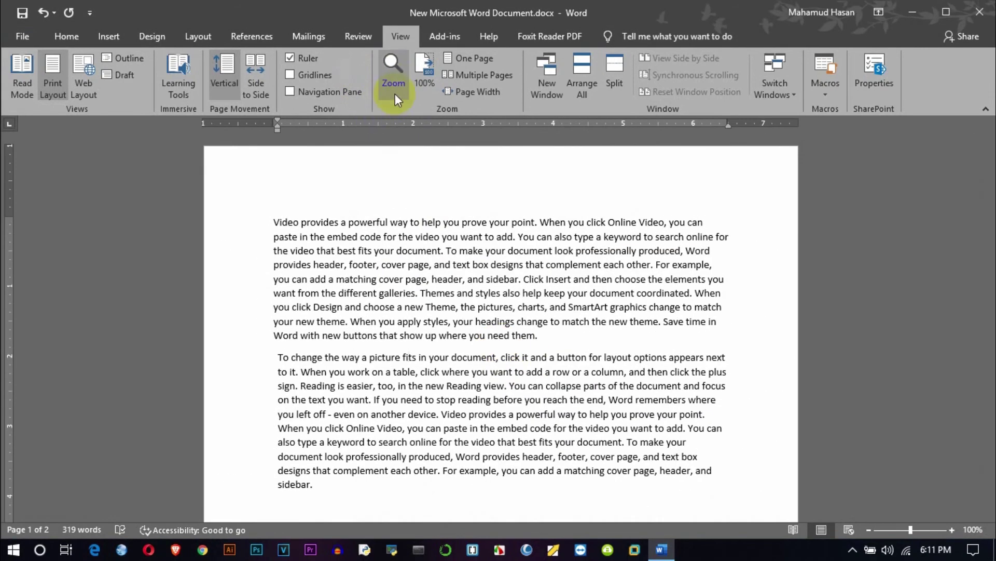
Step: Try the document zoom at 75% and at Page width
{"action": "left_click", "coordinate": [395, 85]}
{"action": "left_click", "coordinate": [379, 212]}
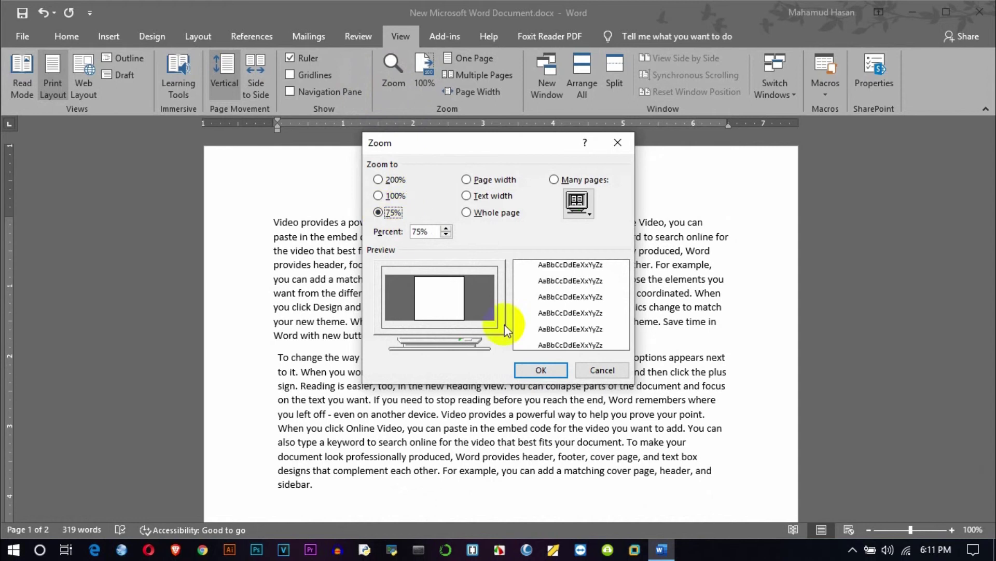
{"action": "left_click", "coordinate": [527, 373]}
{"action": "left_click", "coordinate": [394, 73]}
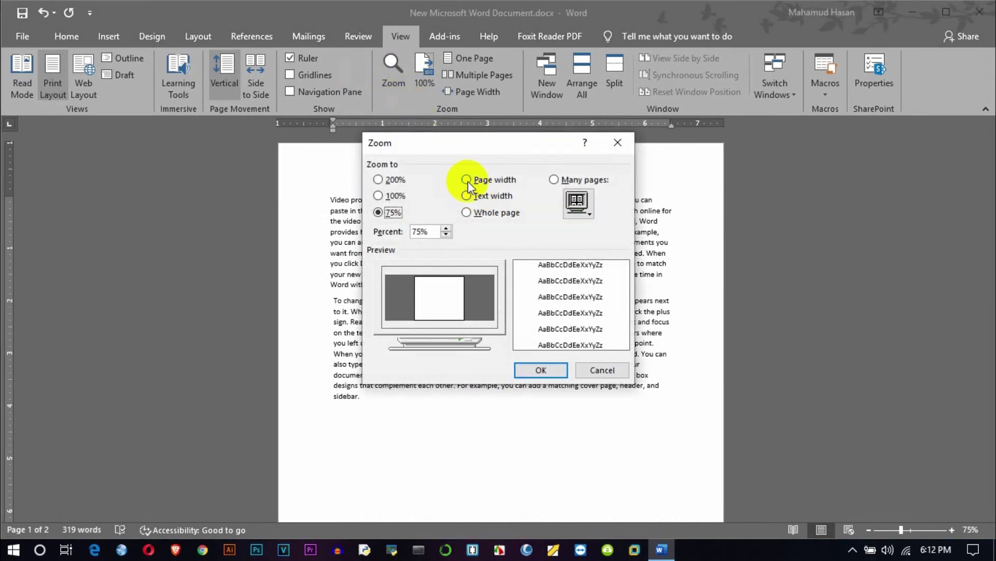
{"action": "left_click", "coordinate": [467, 179]}
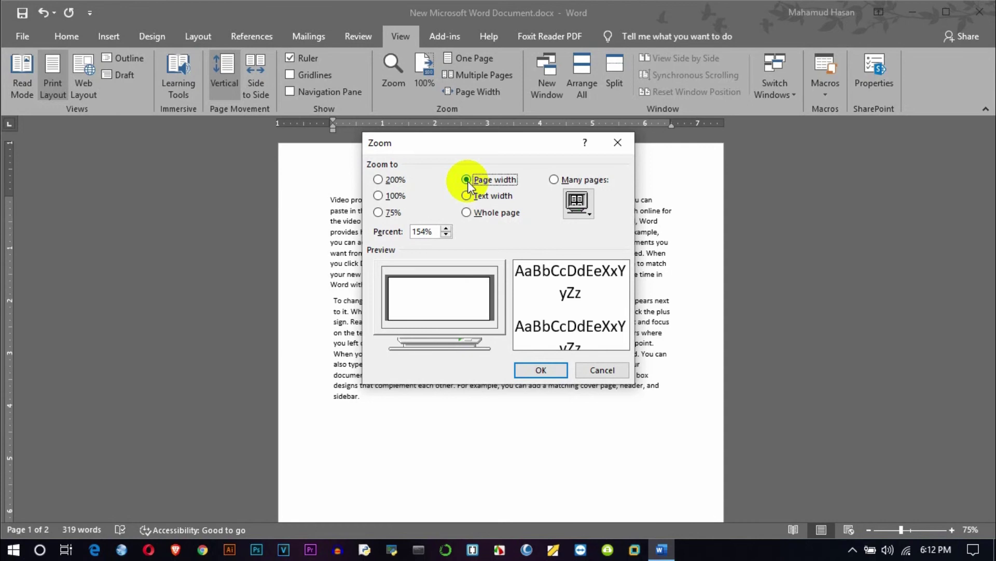
{"action": "left_click", "coordinate": [537, 369]}
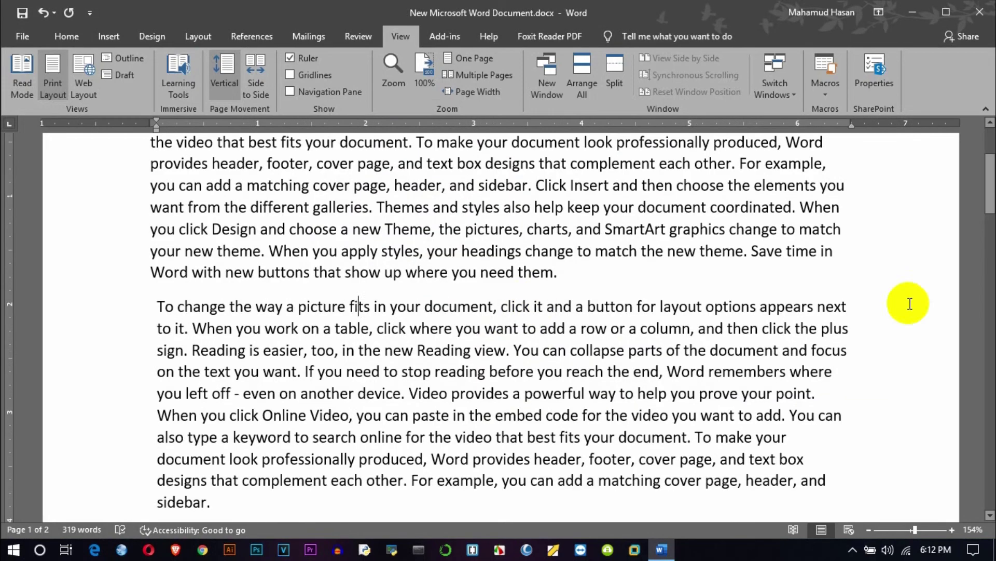
Step: Reset the document zoom to 100% and try the Text width zoom
{"action": "left_click", "coordinate": [421, 81]}
{"action": "left_click", "coordinate": [398, 89]}
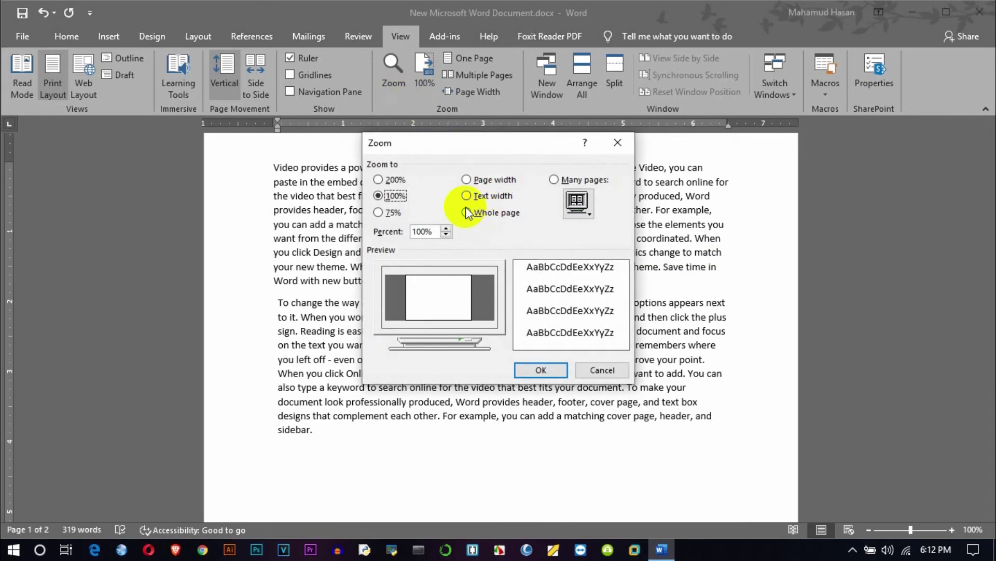
{"action": "left_click", "coordinate": [466, 195]}
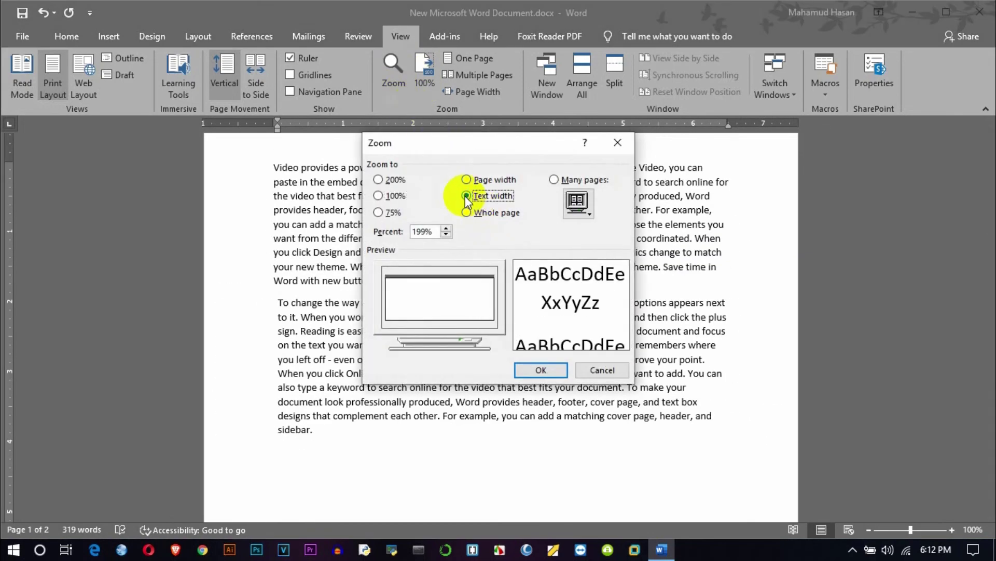
{"action": "left_click", "coordinate": [540, 369]}
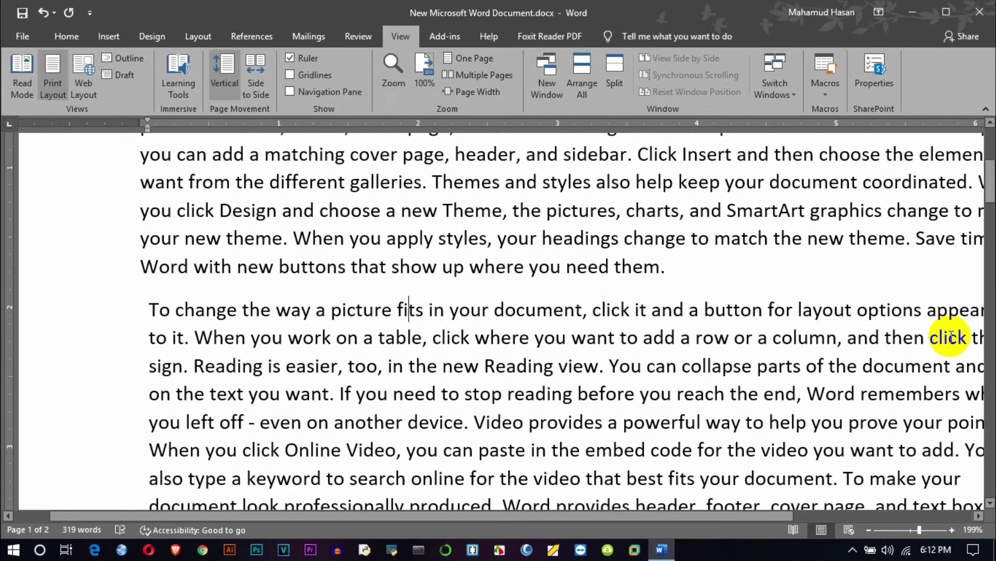
Step: Reset the document zoom to 100%, try the Whole page zoom, and return to 100%
{"action": "left_click", "coordinate": [414, 85]}
{"action": "left_click", "coordinate": [398, 87]}
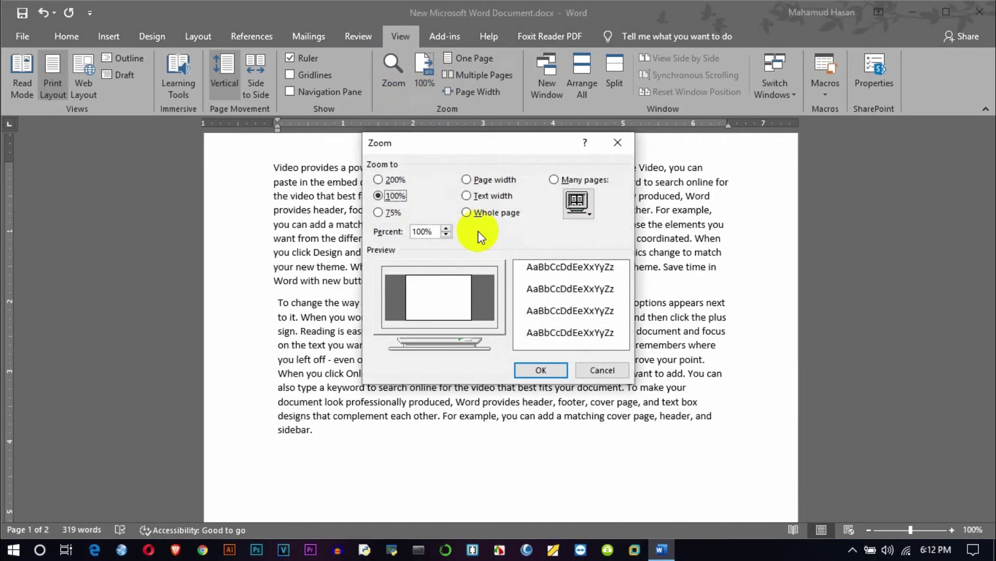
{"action": "left_click", "coordinate": [466, 213]}
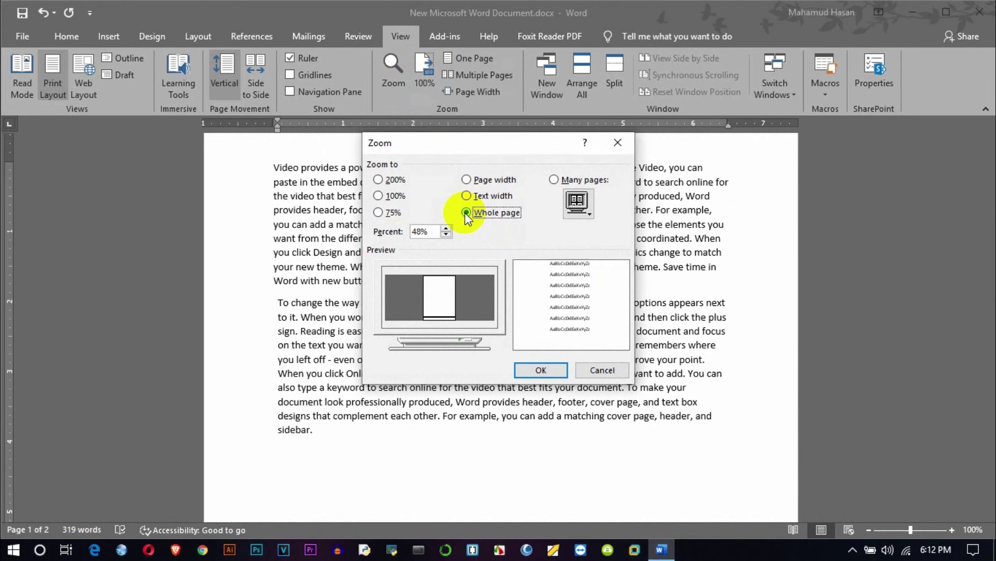
{"action": "left_click", "coordinate": [538, 370]}
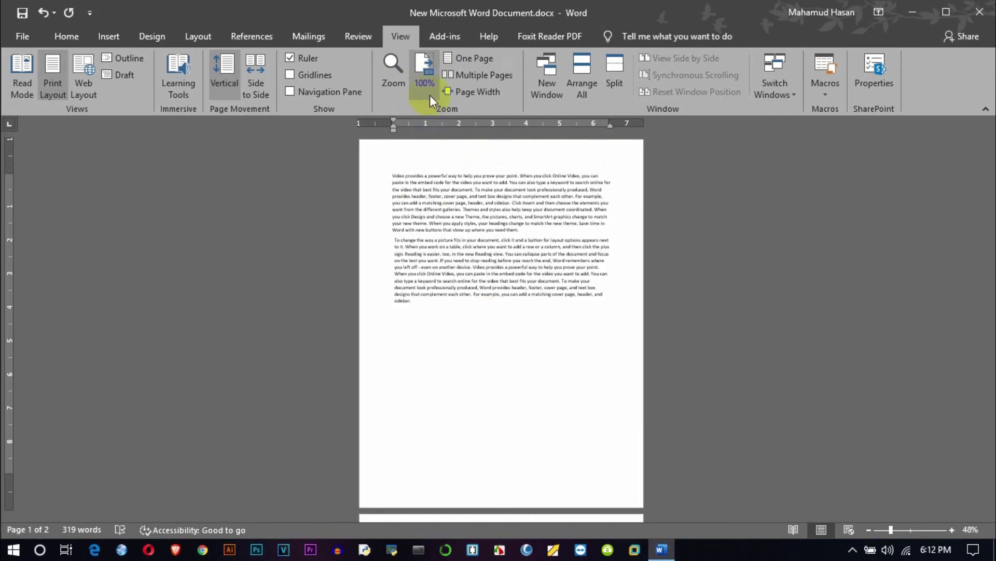
{"action": "left_click", "coordinate": [401, 91]}
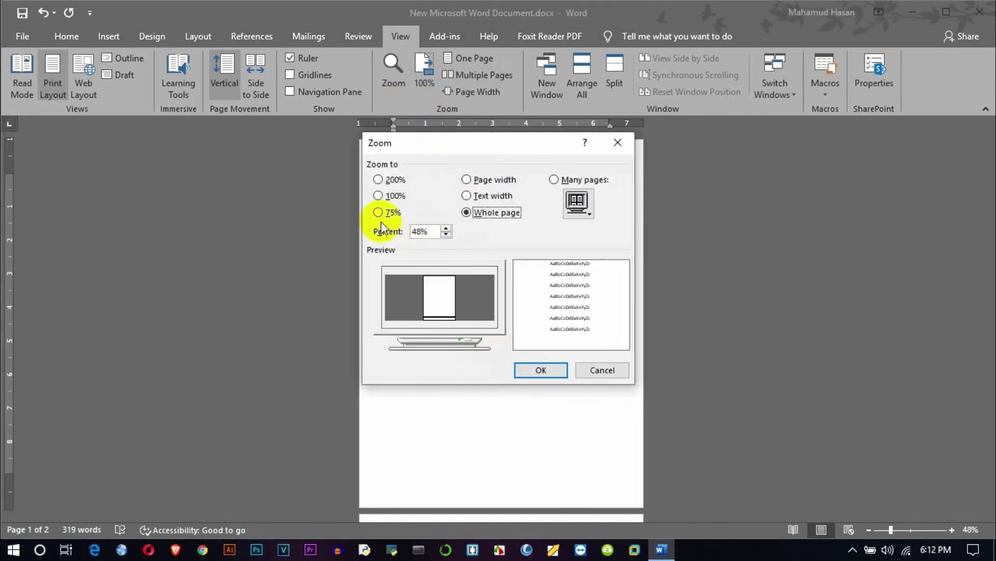
{"action": "left_click", "coordinate": [379, 196]}
{"action": "left_click", "coordinate": [541, 370]}
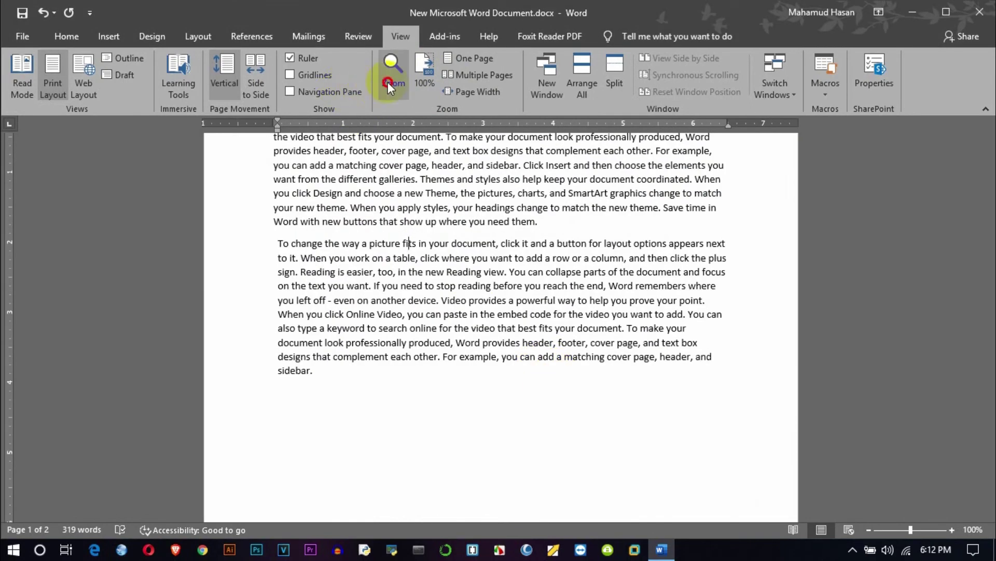
Step: Try the Many pages zoom on the document and set the zoom back to 100%
{"action": "left_click", "coordinate": [387, 82]}
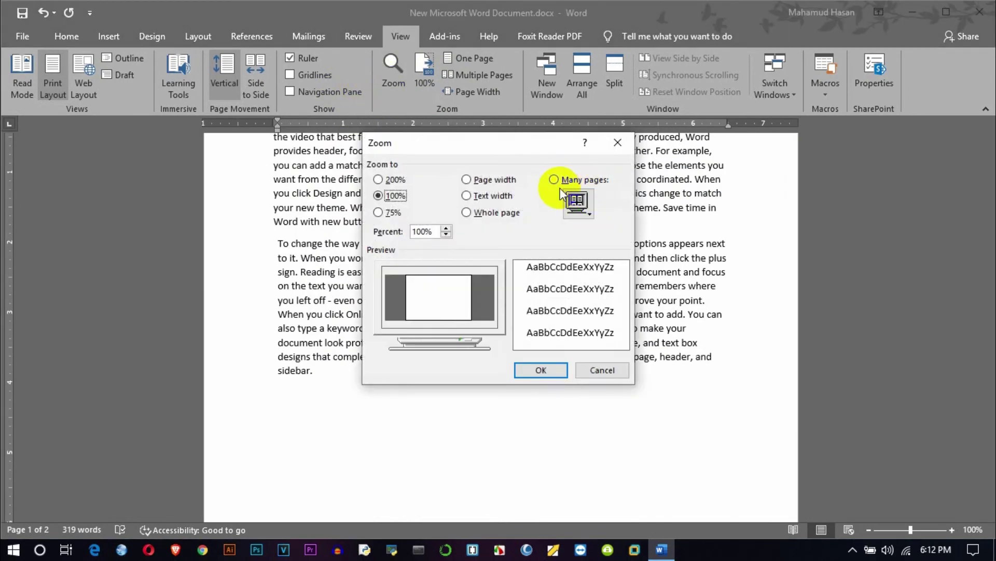
{"action": "left_click", "coordinate": [559, 181]}
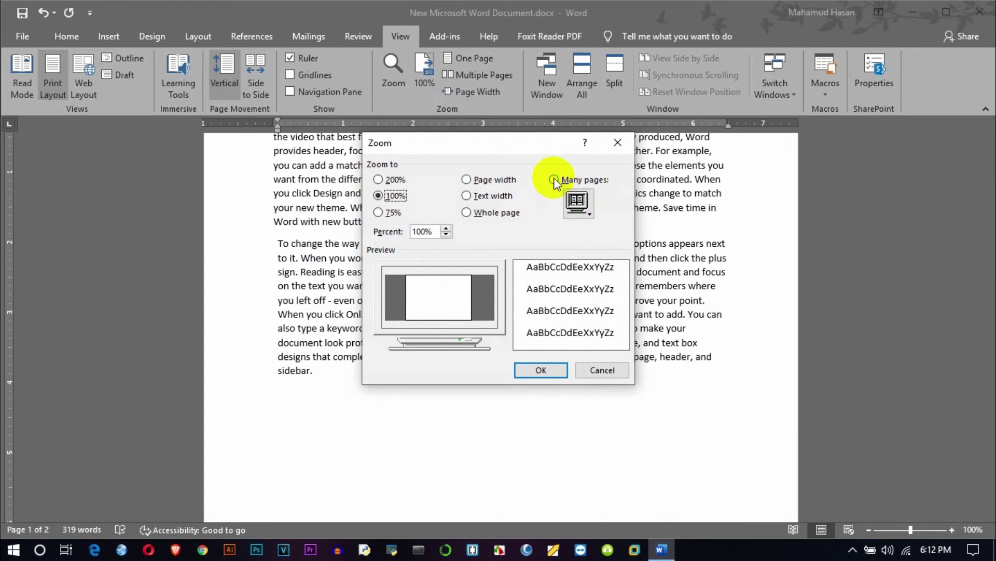
{"action": "left_click", "coordinate": [542, 370]}
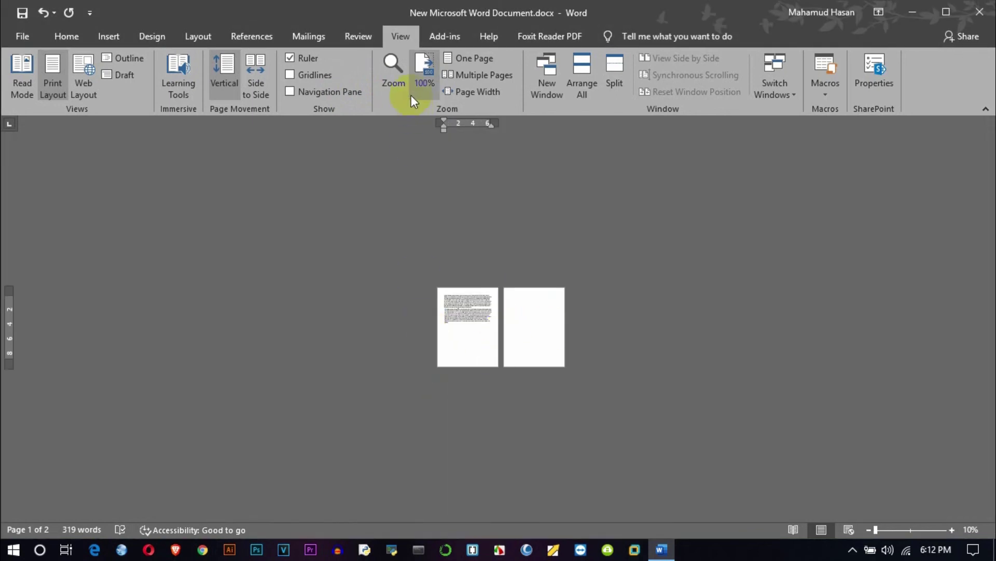
{"action": "left_click", "coordinate": [393, 83]}
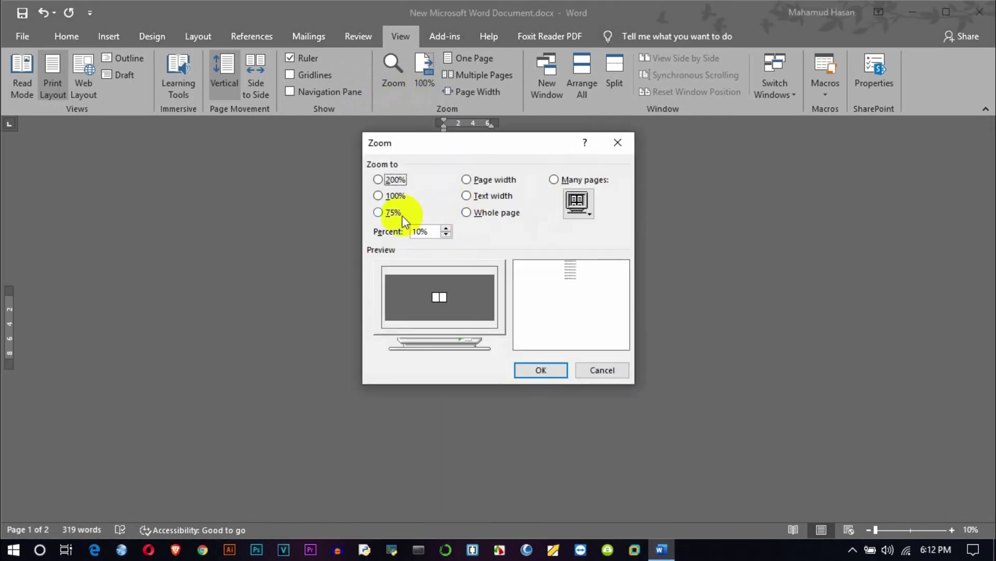
{"action": "left_click", "coordinate": [390, 195]}
{"action": "left_click", "coordinate": [541, 371]}
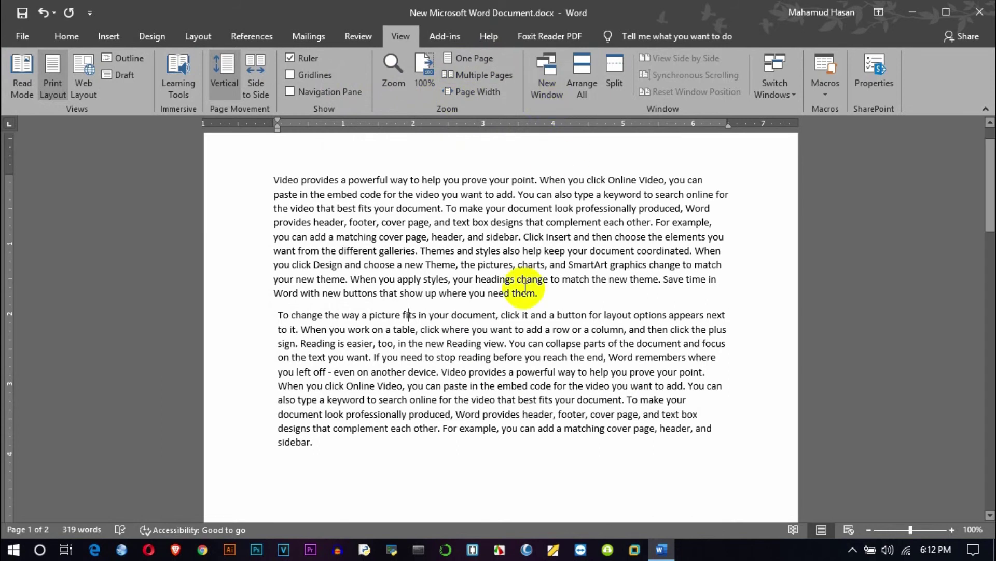
Step: Open the document in a second window and switch back to its first window
{"action": "scroll", "coordinate": [521, 220], "scroll_direction": "down", "scroll_amount": 5}
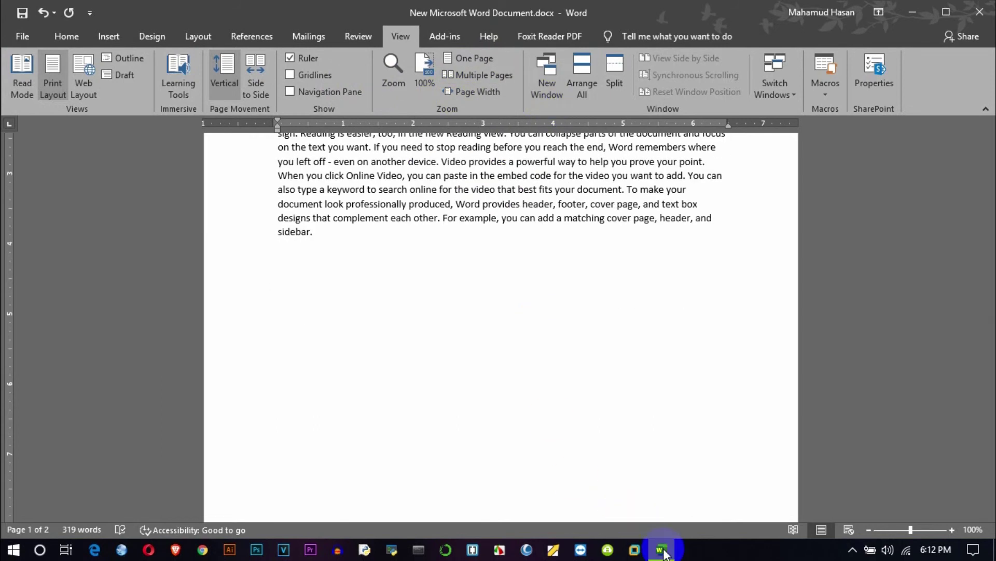
{"action": "left_click", "coordinate": [546, 79]}
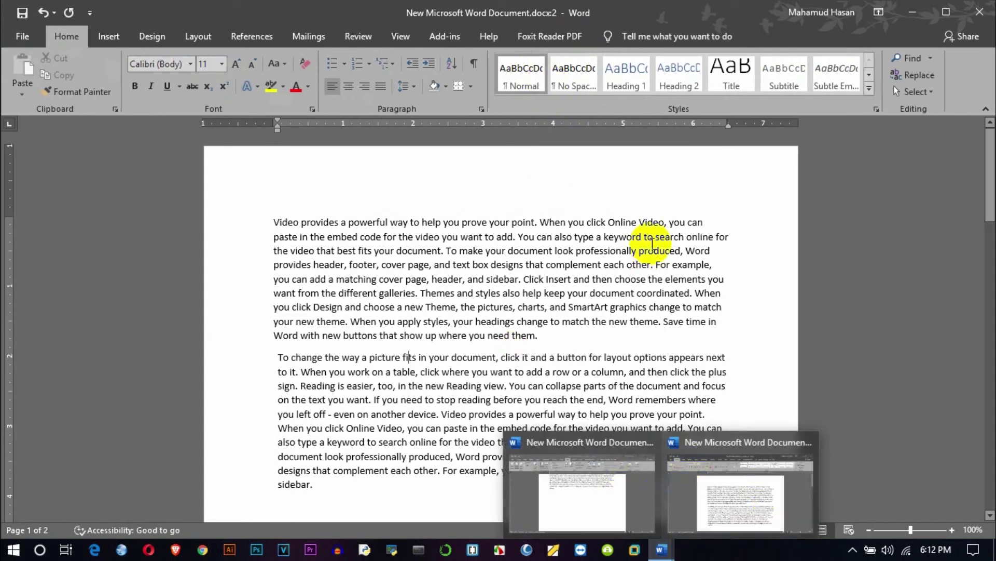
{"action": "left_click", "coordinate": [400, 36]}
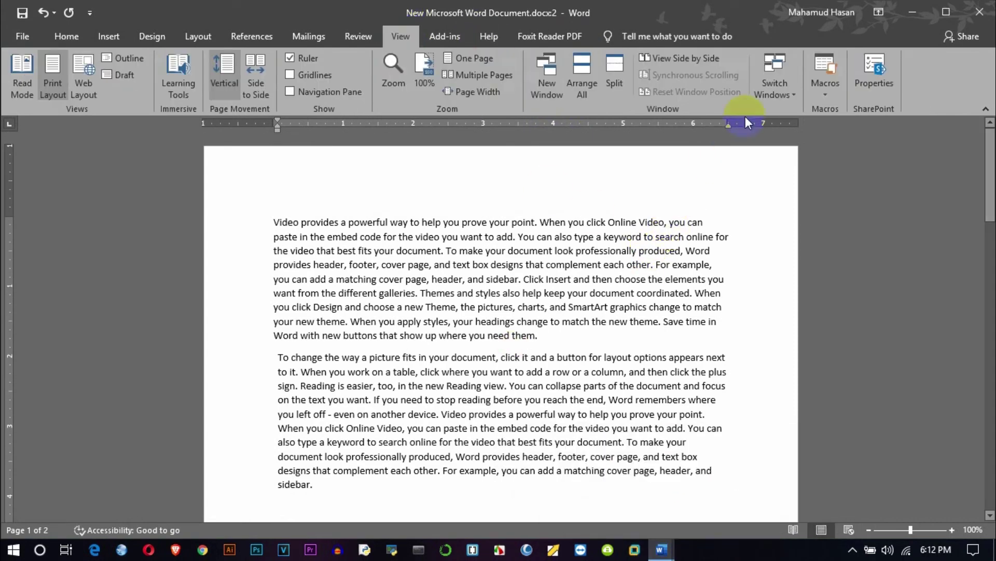
{"action": "left_click", "coordinate": [785, 95]}
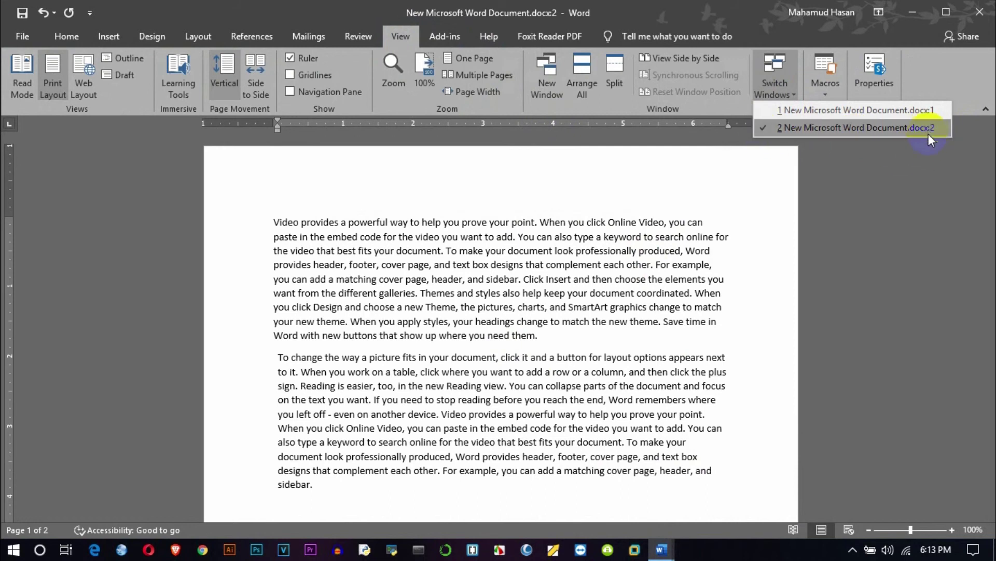
{"action": "key", "text": "Escape"}
{"action": "scroll", "coordinate": [649, 223], "scroll_direction": "up", "scroll_amount": 6}
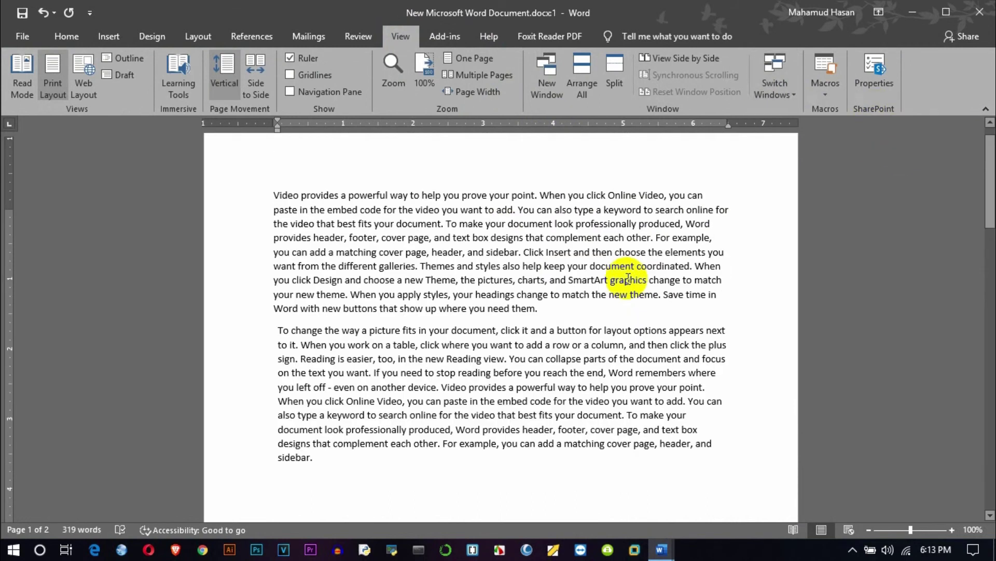
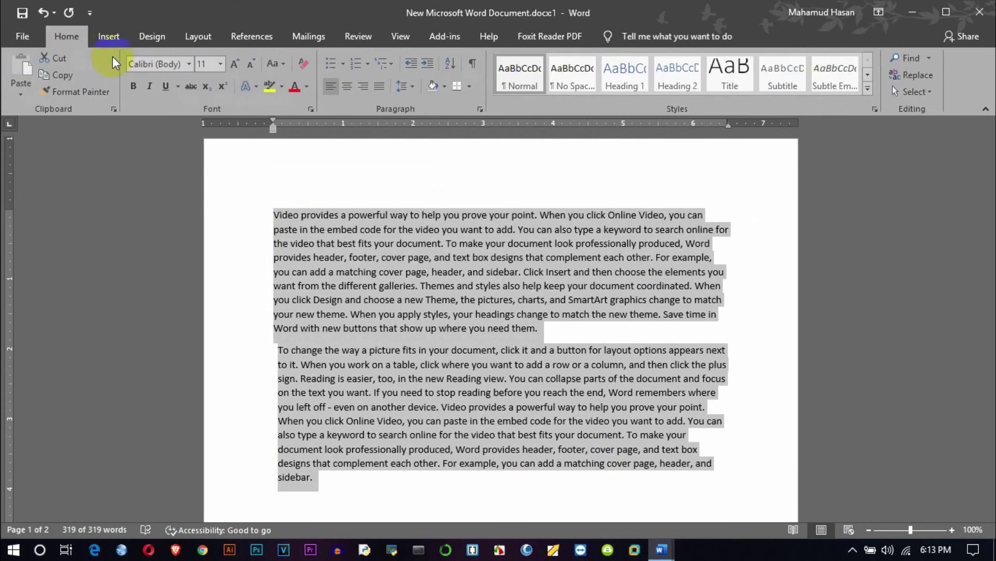
Step: Colour all the document text red and switch to the document's second window
{"action": "left_click", "coordinate": [296, 86]}
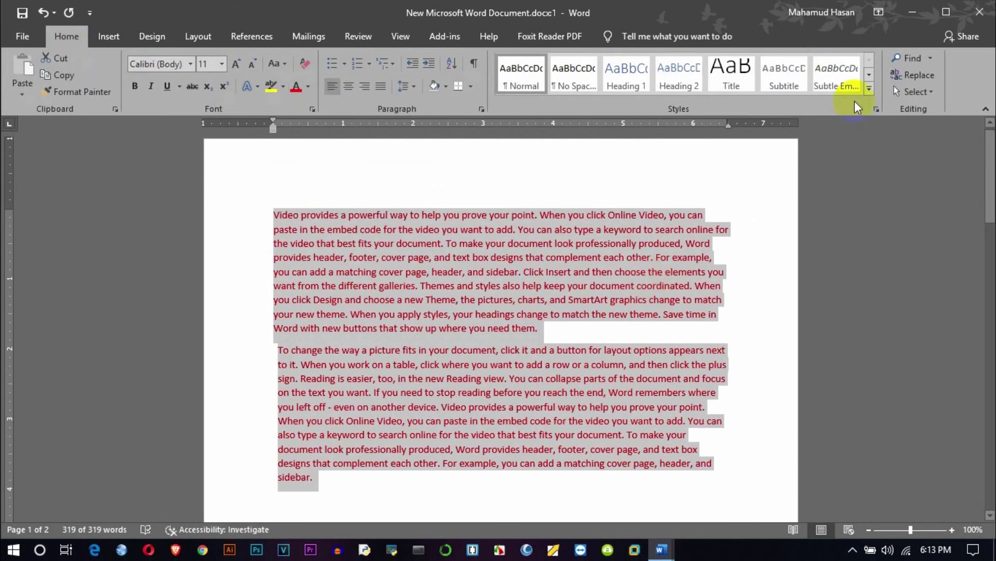
{"action": "left_click", "coordinate": [410, 41]}
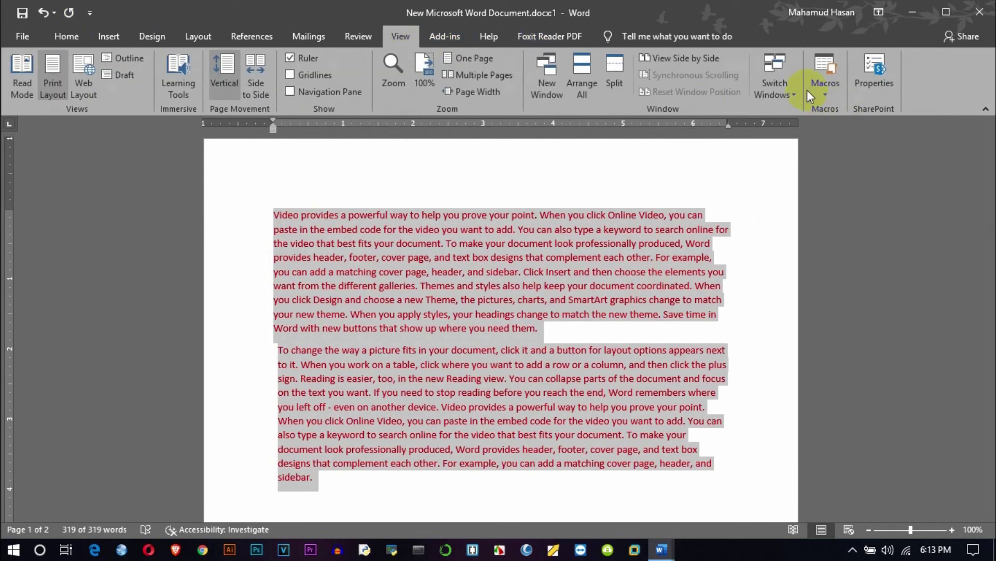
{"action": "left_click", "coordinate": [766, 96]}
{"action": "left_click", "coordinate": [831, 127]}
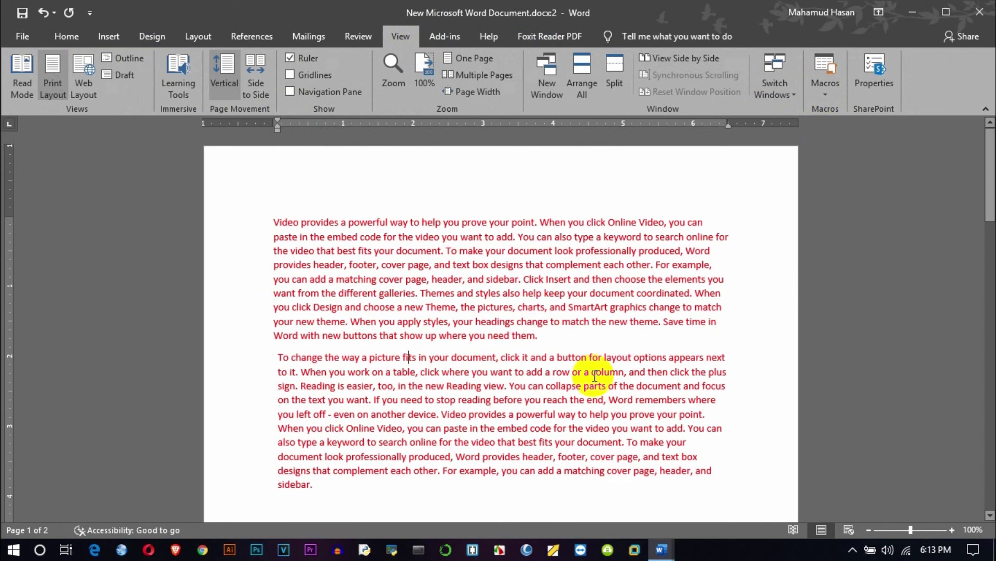
{"action": "scroll", "coordinate": [529, 322], "scroll_direction": "up", "scroll_amount": 1}
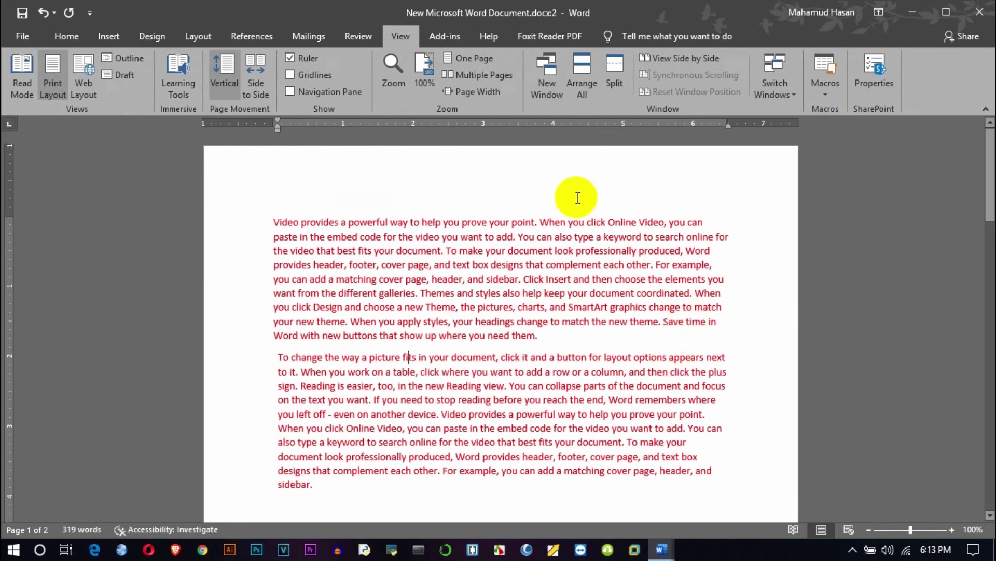
Step: Arrange both document windows, close the first one, and extend the remaining window to full screen height
{"action": "left_click", "coordinate": [589, 83]}
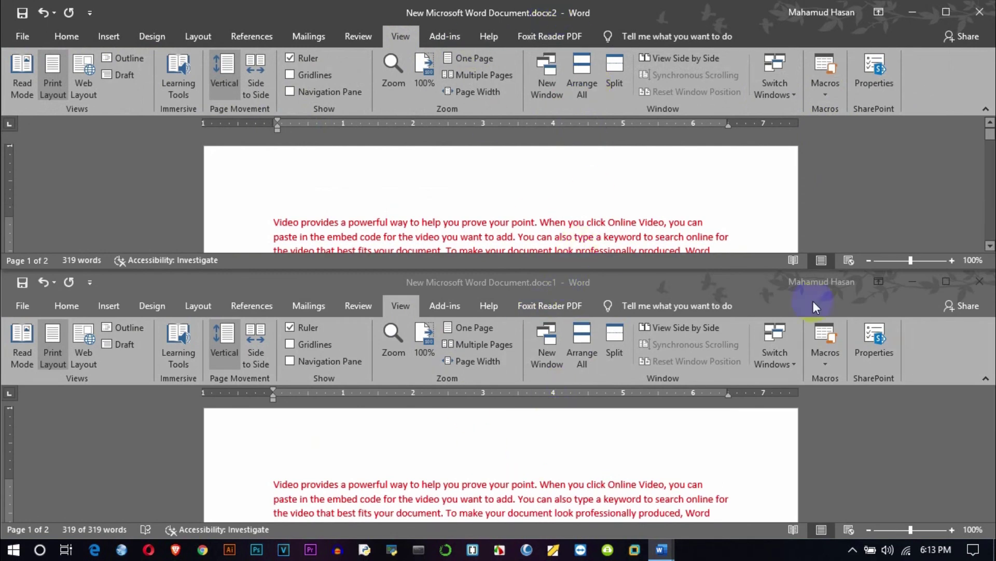
{"action": "left_click", "coordinate": [978, 283]}
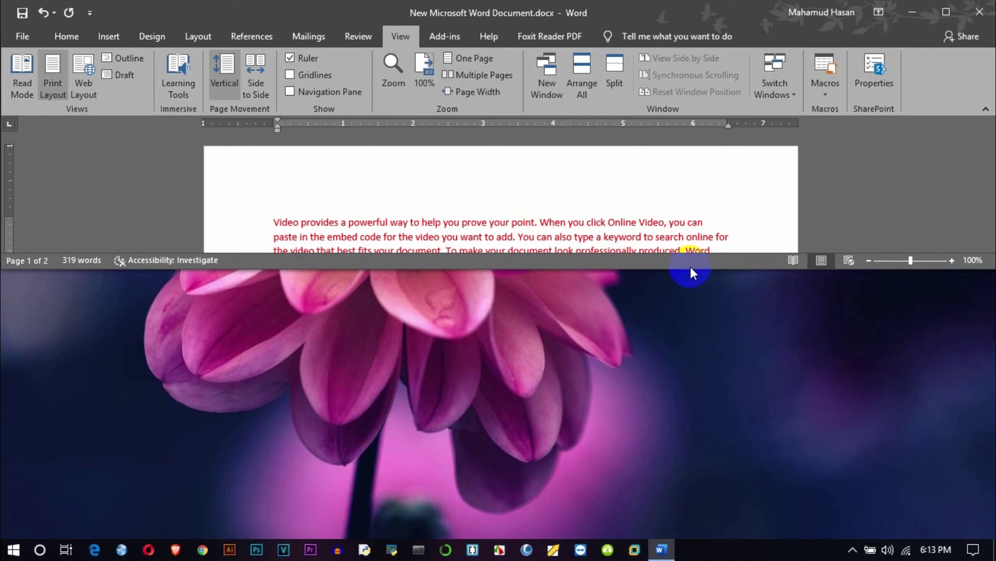
{"action": "left_click_drag", "start_coordinate": [690, 266], "coordinate": [689, 540]}
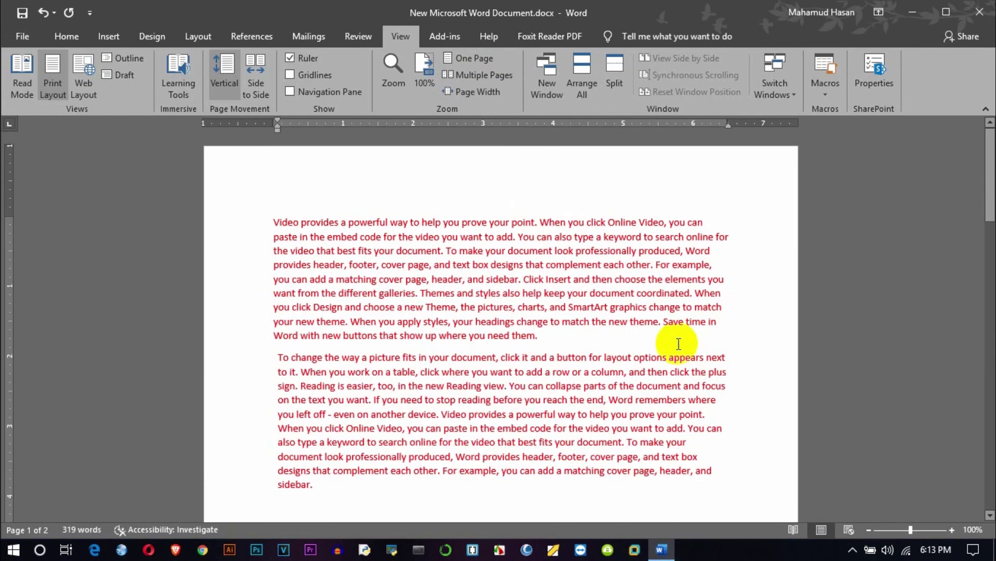
Step: Split the document window, scroll the two panes separately, and remove the split
{"action": "left_click", "coordinate": [590, 228]}
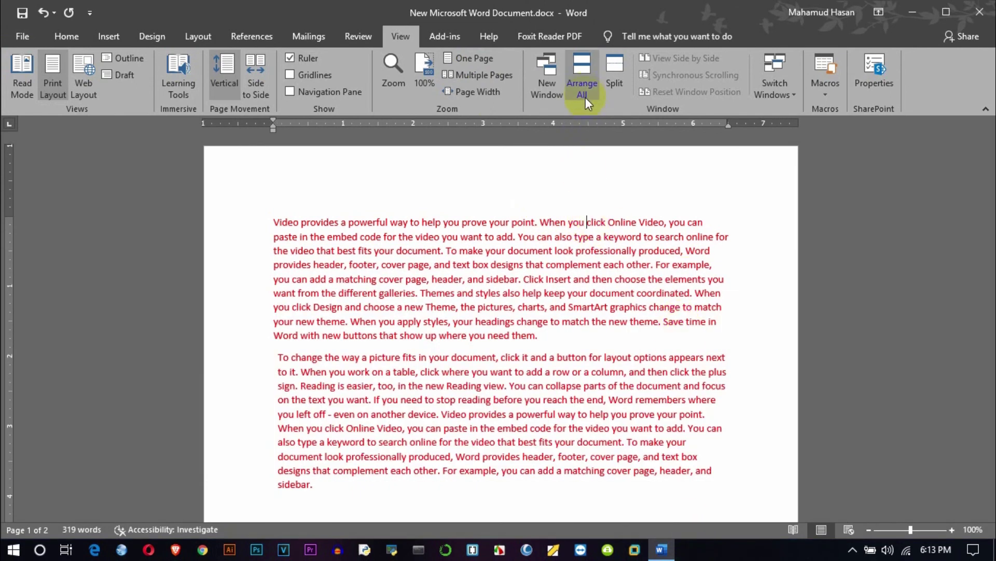
{"action": "left_click", "coordinate": [612, 85]}
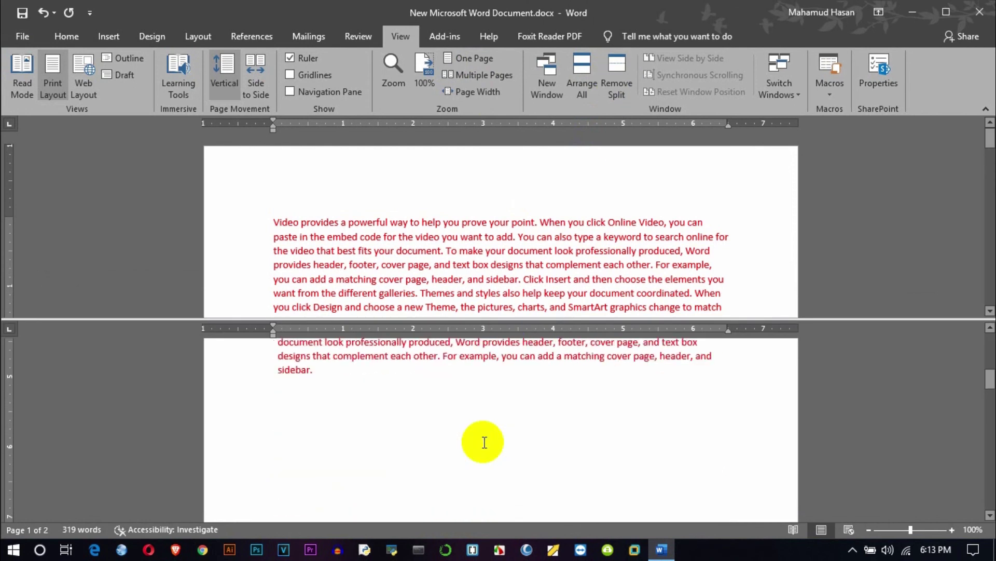
{"action": "scroll", "coordinate": [484, 441], "scroll_direction": "up", "scroll_amount": 1}
{"action": "scroll", "coordinate": [468, 242], "scroll_direction": "down", "scroll_amount": 3}
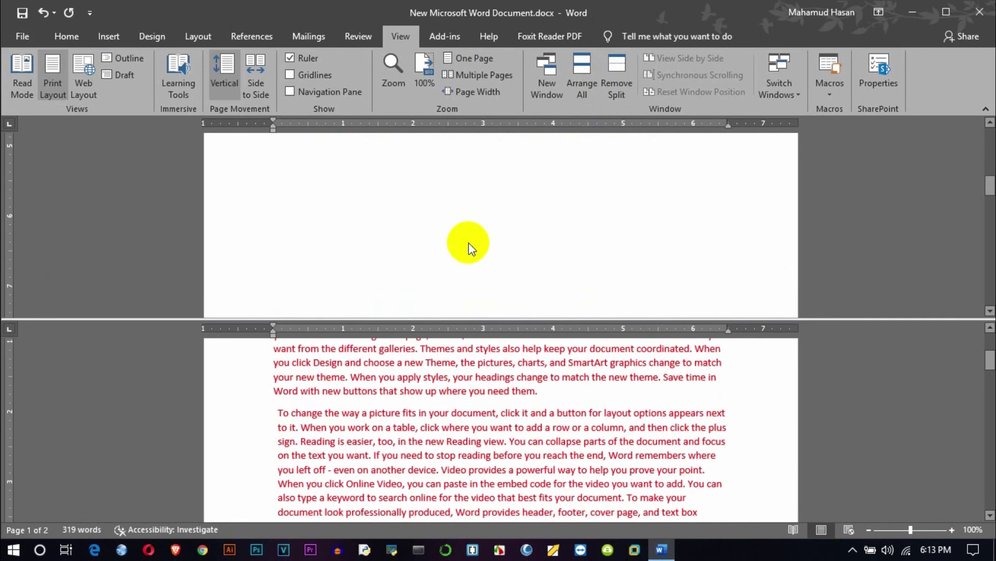
{"action": "scroll", "coordinate": [469, 241], "scroll_direction": "up", "scroll_amount": 3}
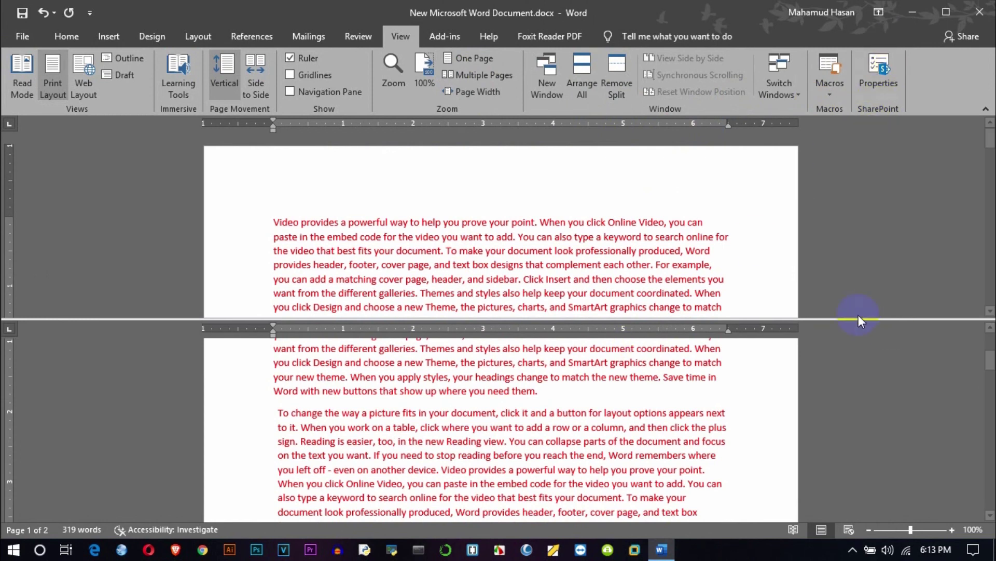
{"action": "left_click", "coordinate": [615, 95]}
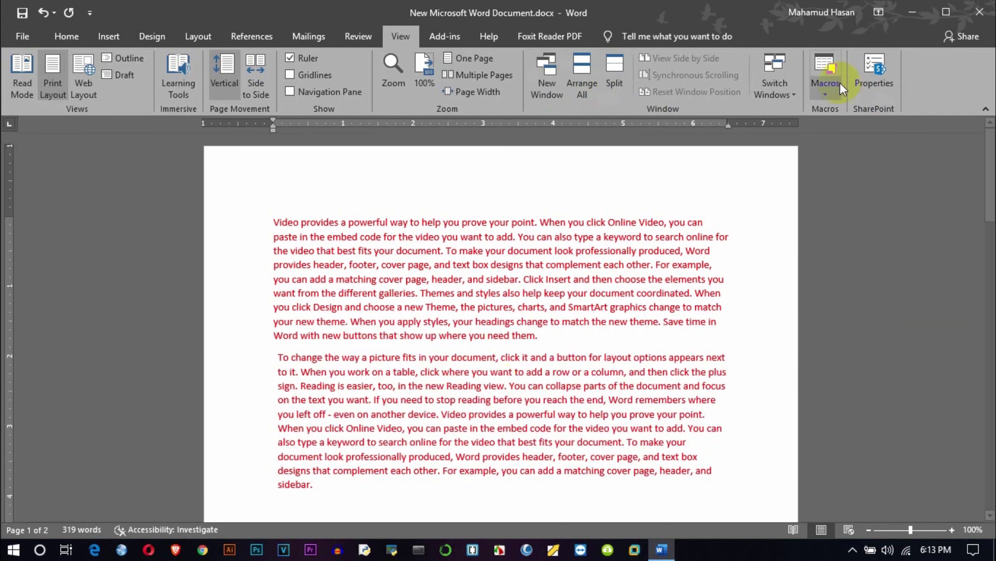
Step: Open the document's properties and look through all of its listed details
{"action": "left_click", "coordinate": [883, 79]}
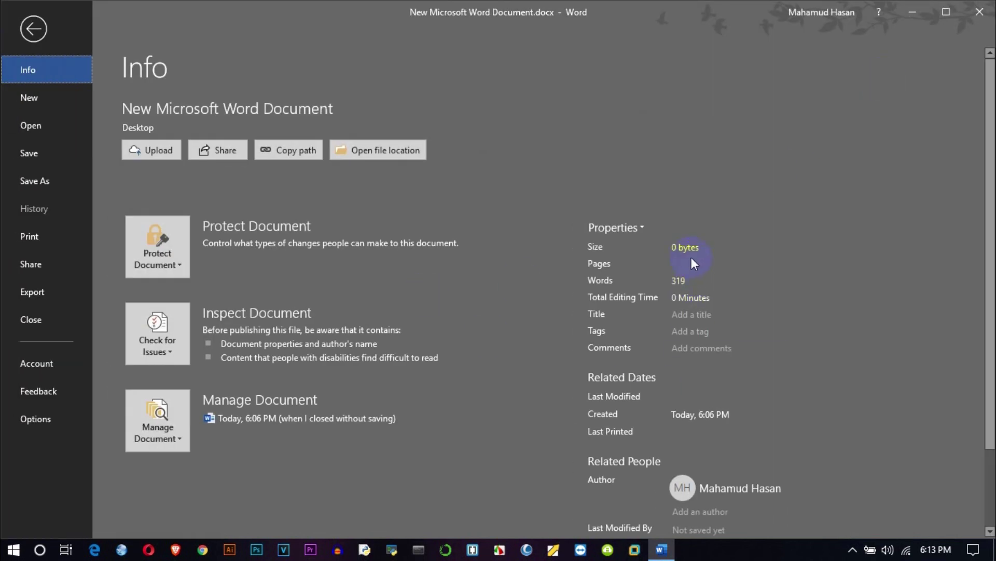
{"action": "scroll", "coordinate": [693, 342], "scroll_direction": "down", "scroll_amount": 3}
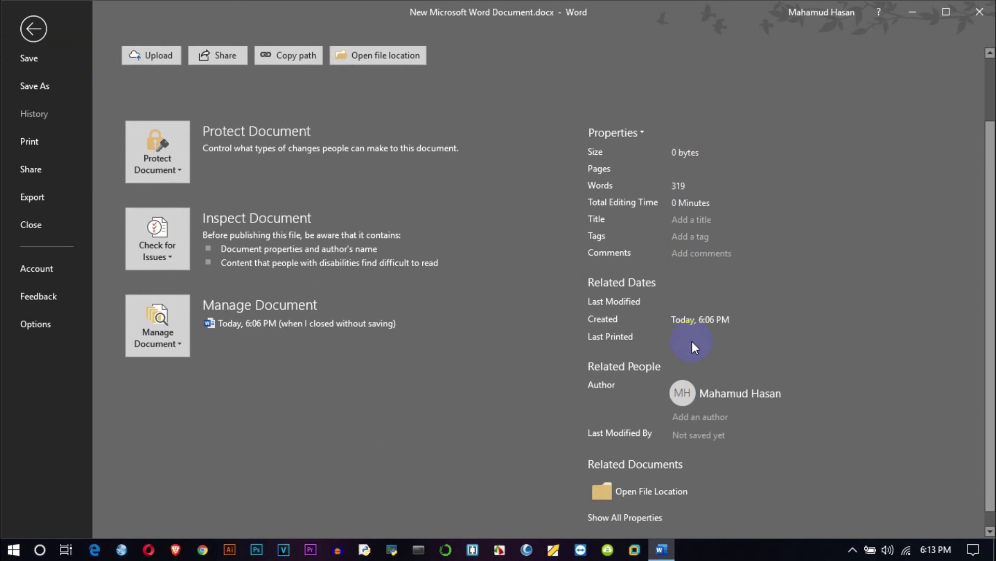
{"action": "scroll", "coordinate": [693, 342], "scroll_direction": "up", "scroll_amount": 3}
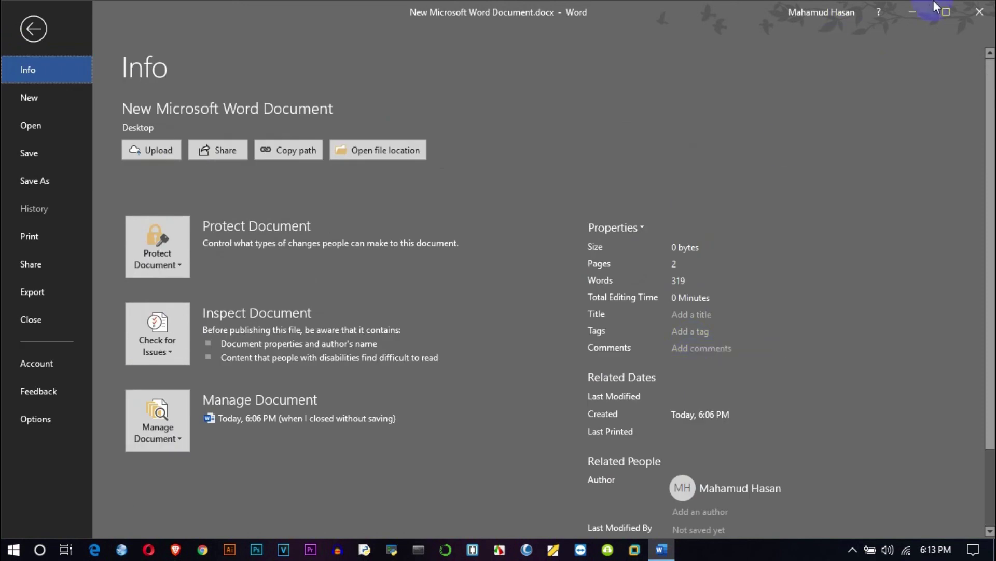
Step: Minimize Word, view the file properties of New Microsoft Word Document on the desktop, close them, and return to Word
{"action": "left_click", "coordinate": [913, 12]}
{"action": "right_click", "coordinate": [294, 191]}
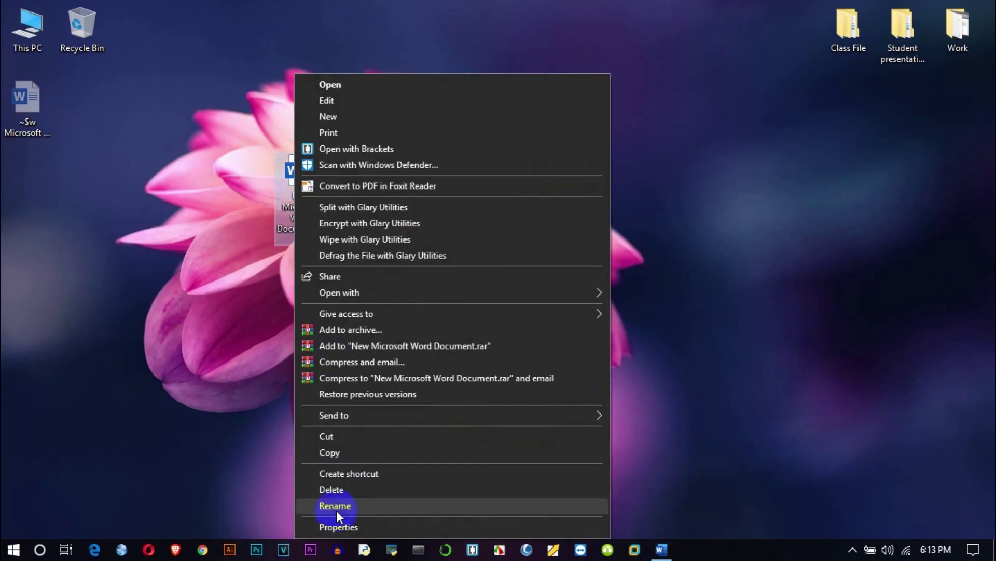
{"action": "left_click", "coordinate": [338, 519]}
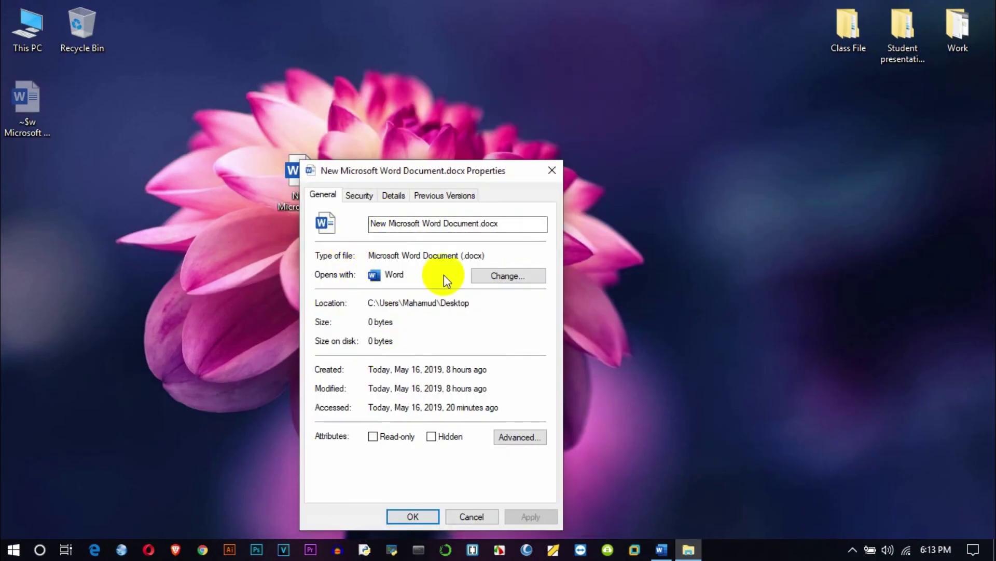
{"action": "left_click", "coordinate": [550, 172]}
{"action": "left_click", "coordinate": [661, 548]}
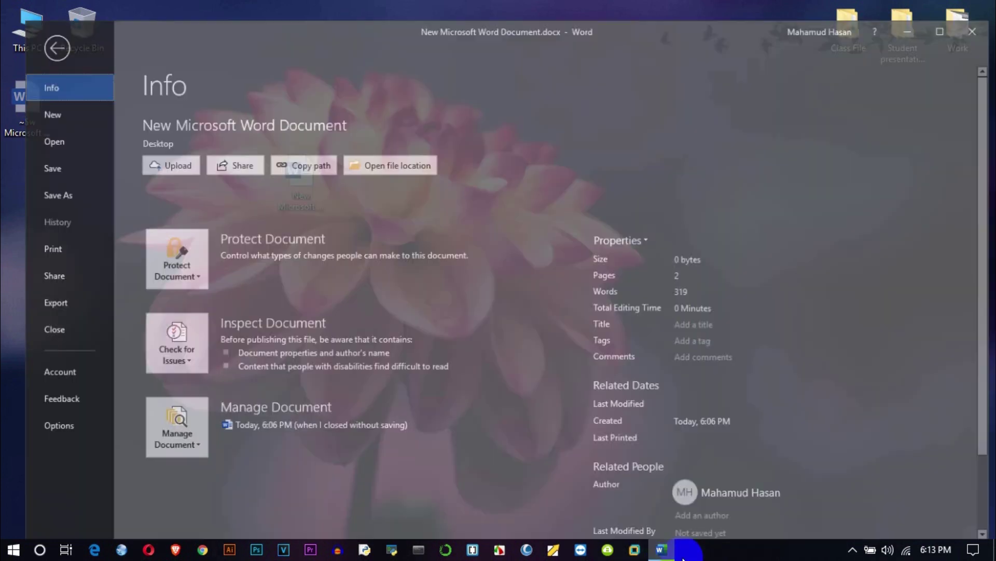